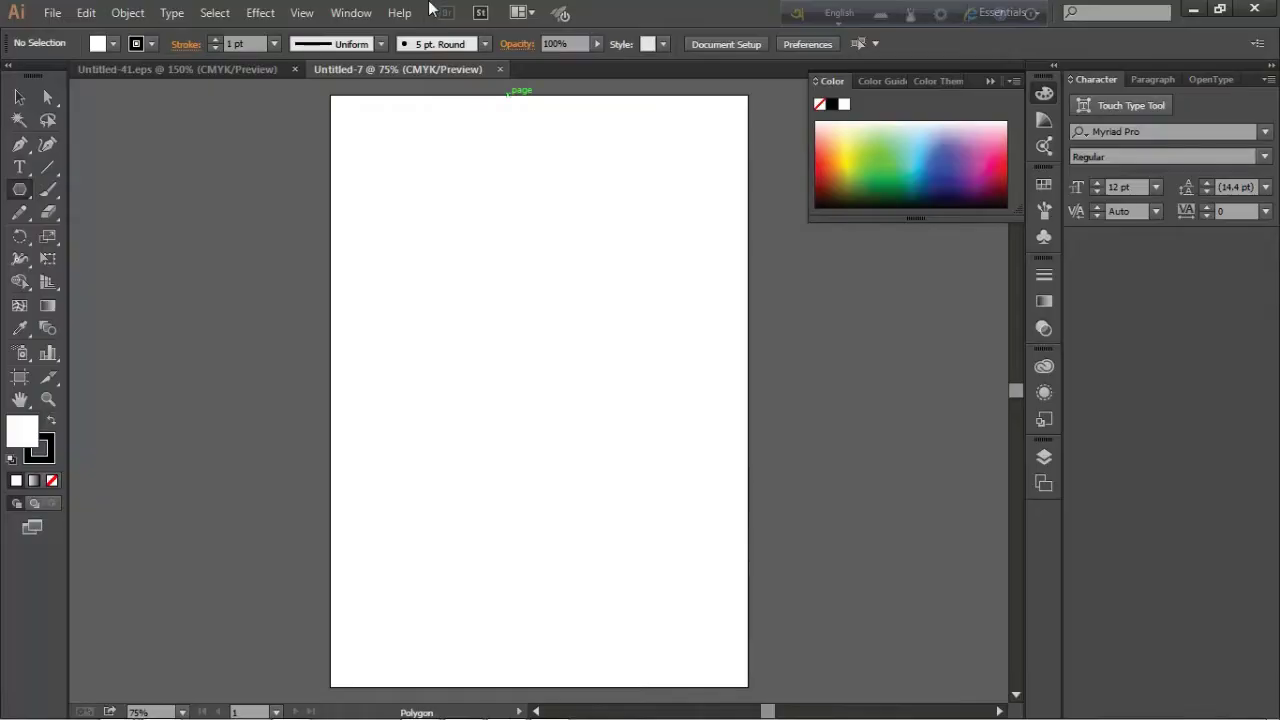
Show the document grid and zoom in to 200% on the blank artboard.
click(306, 13)
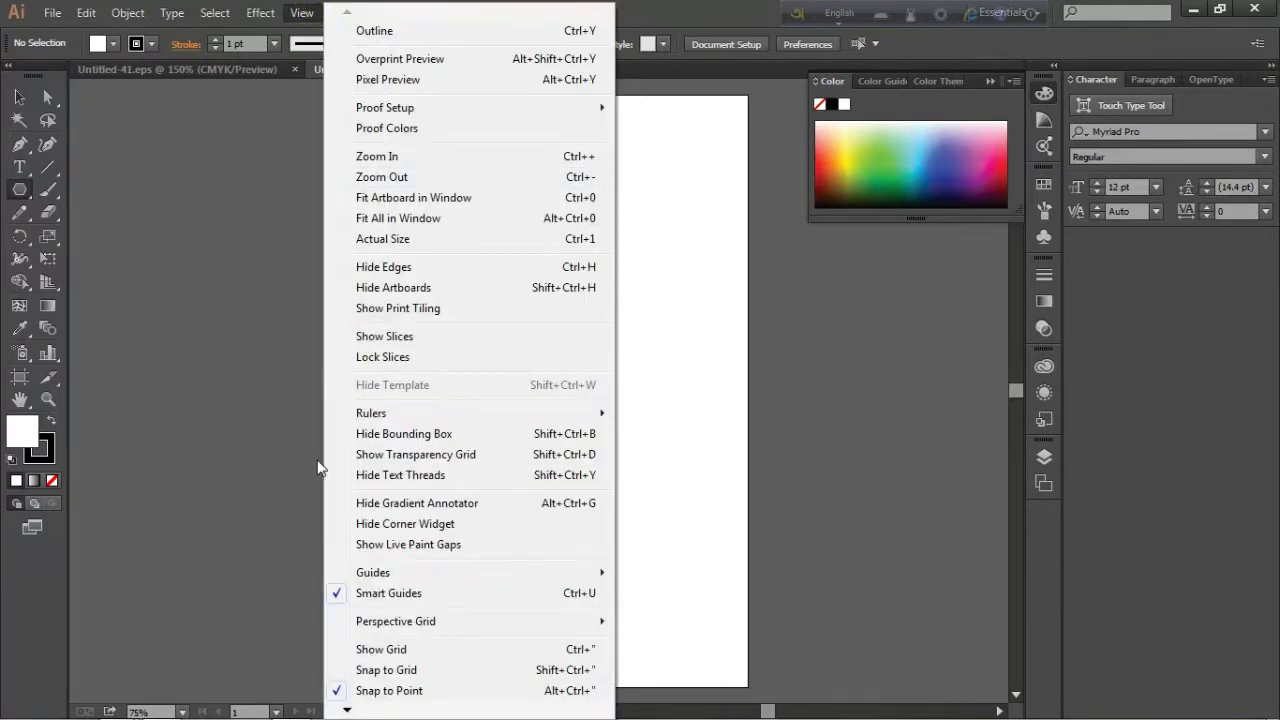
click(378, 652)
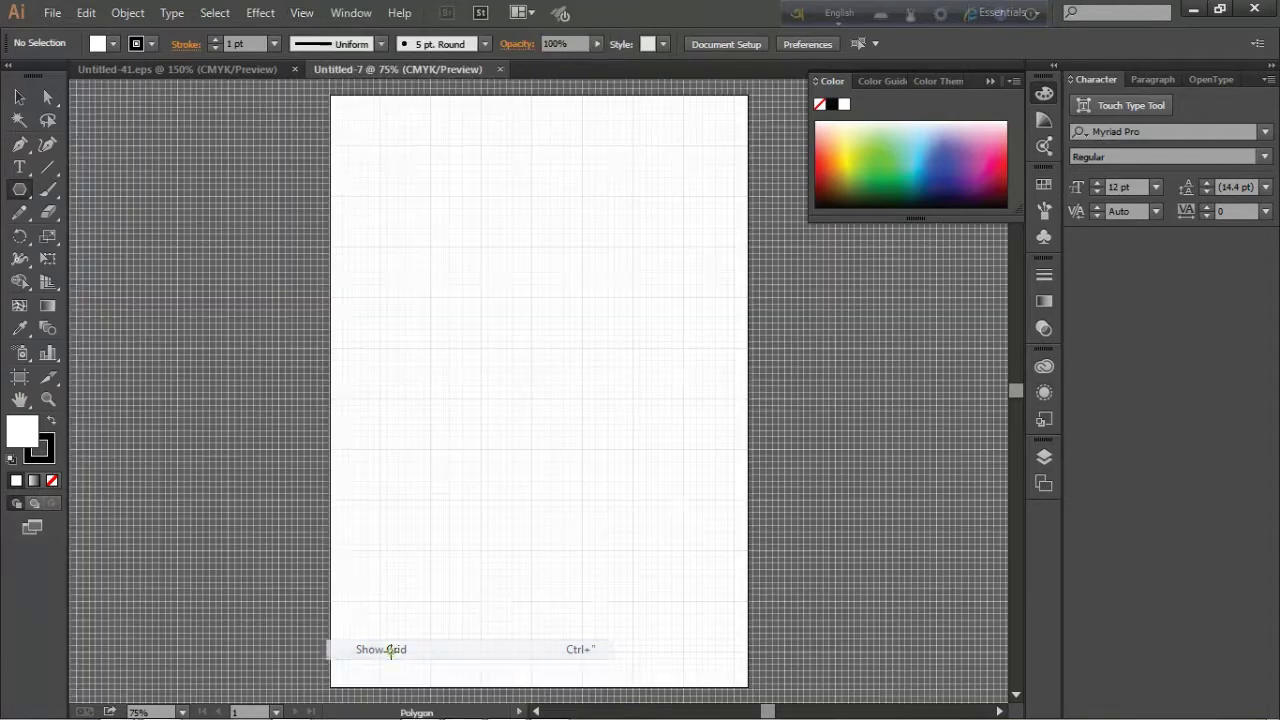
key(z)
click(563, 320)
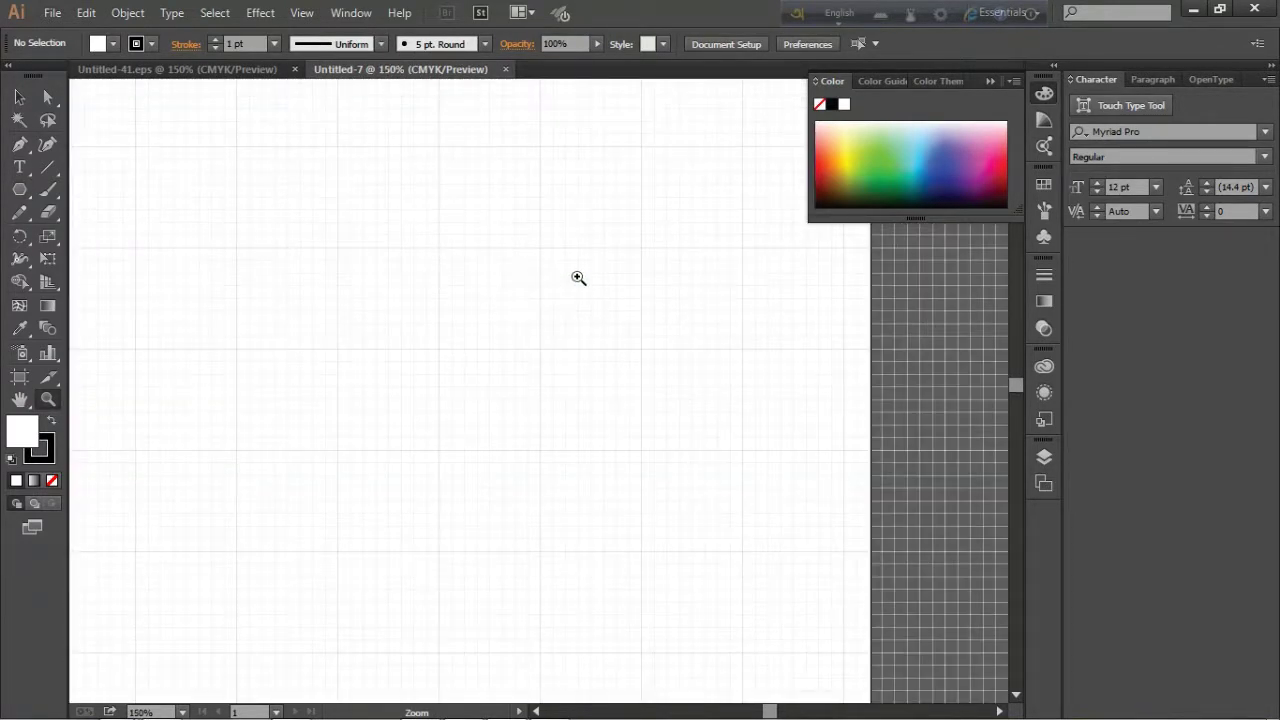
click(578, 277)
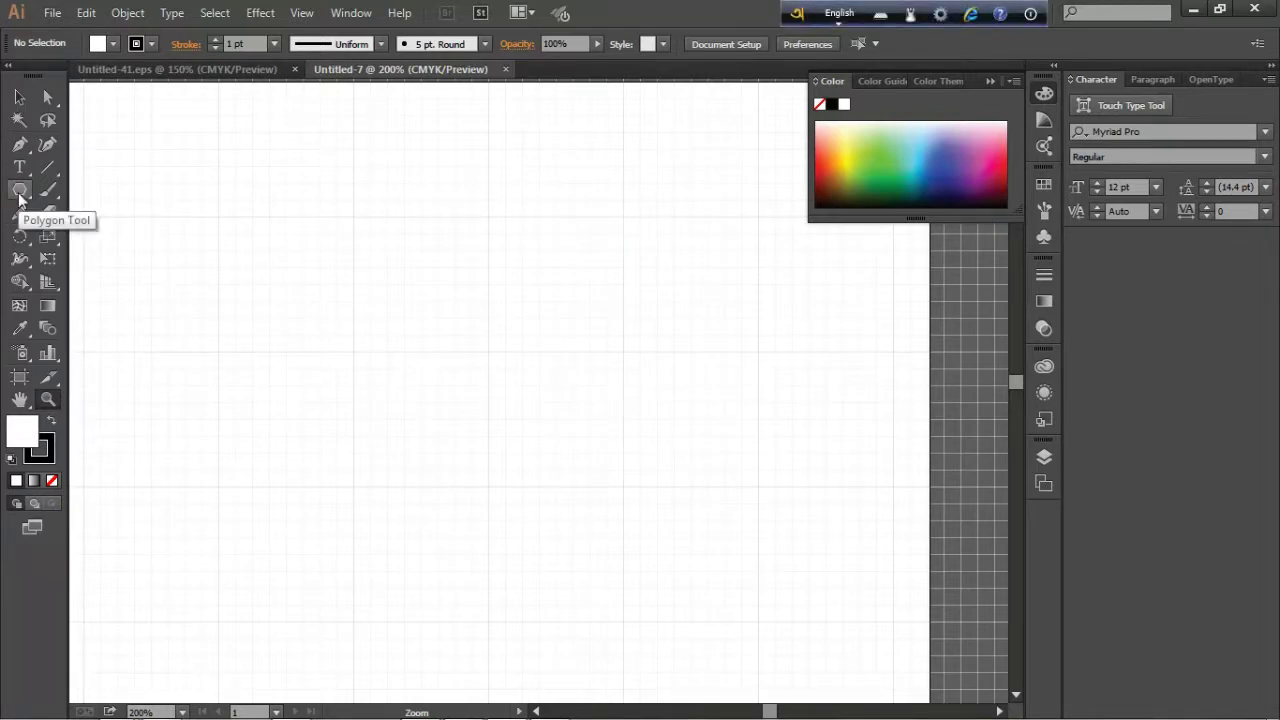
Draw a 3-sided polygon triangle on the gridded artboard.
drag(19, 193, 79, 257)
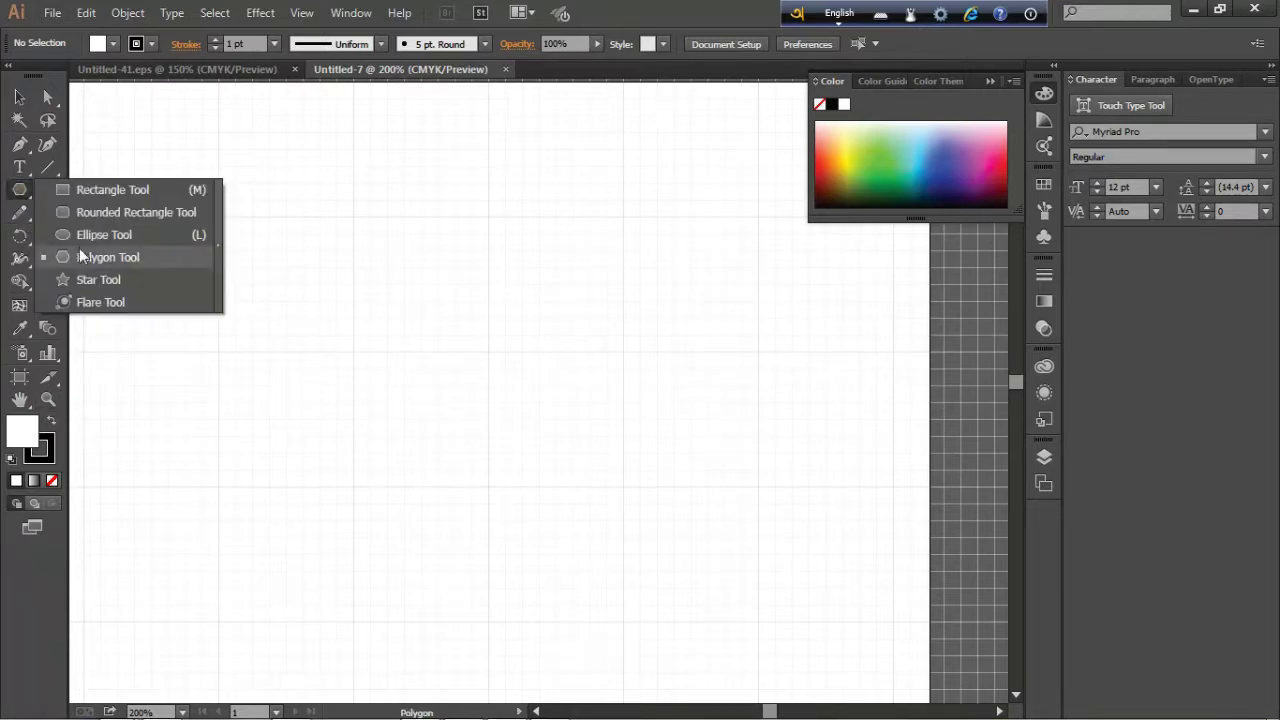
click(80, 251)
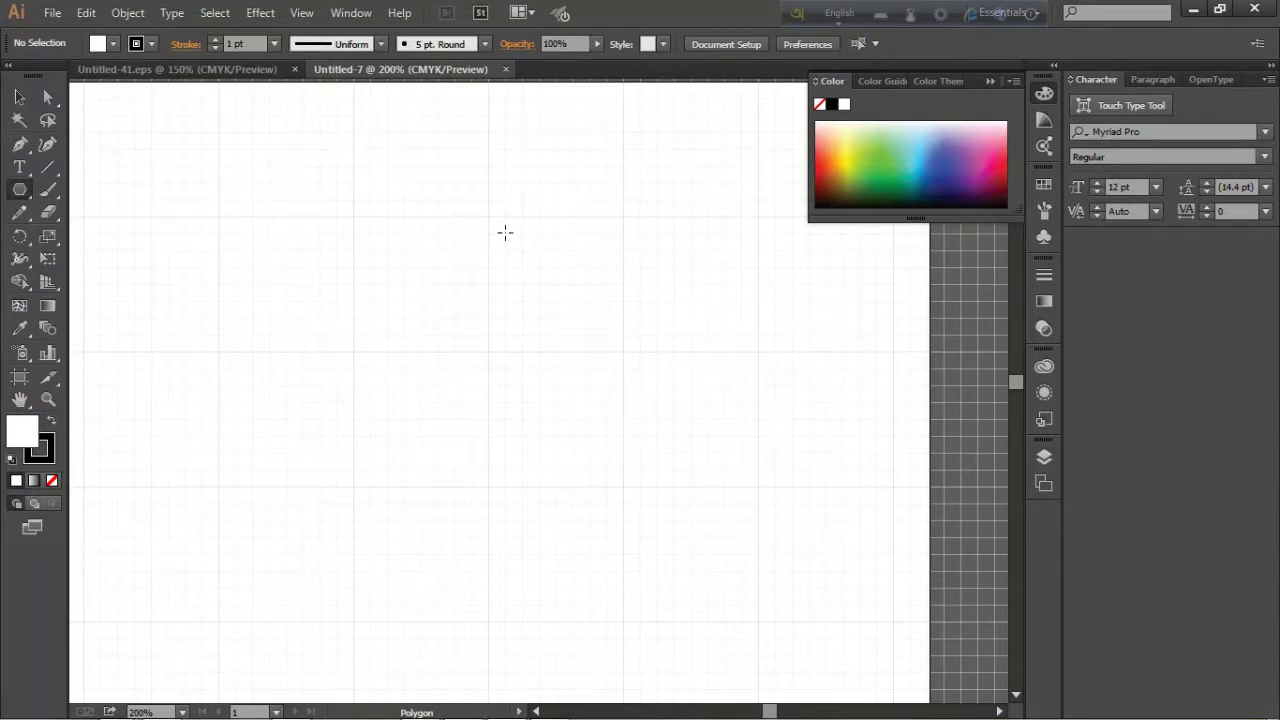
drag(510, 229, 550, 300)
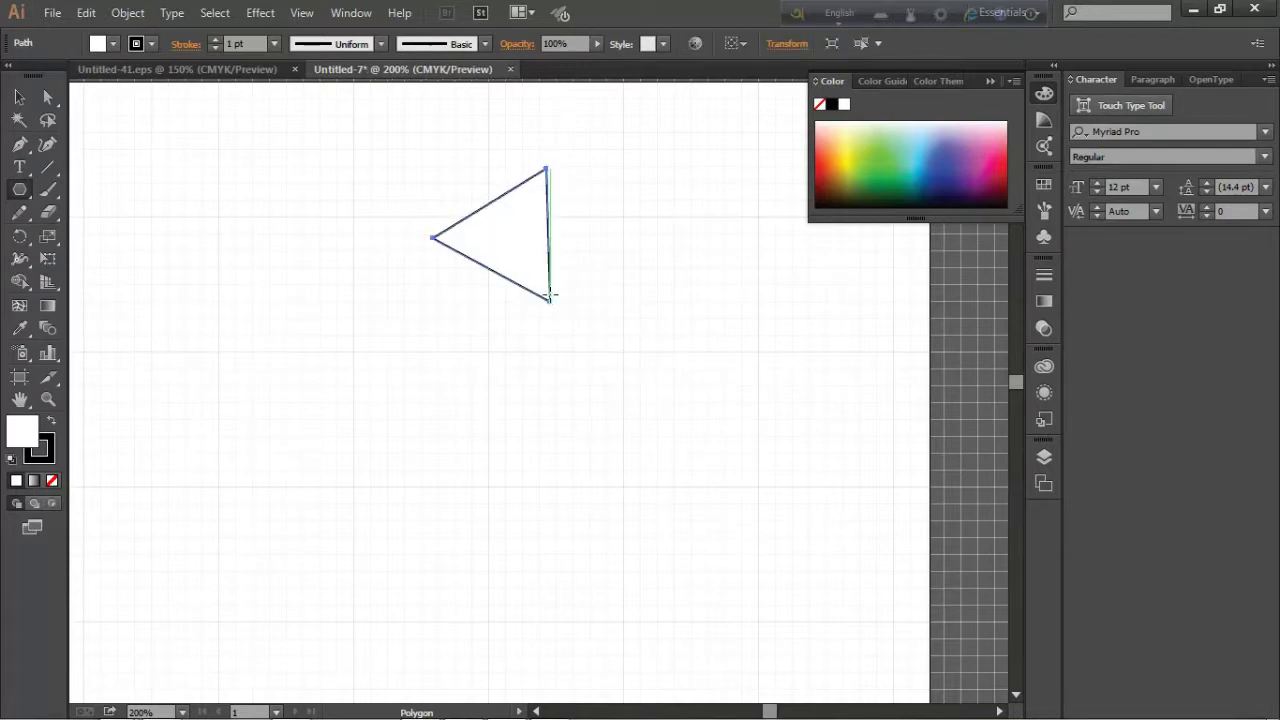
Move the triangle down-right and rotate it so its right edge is vertical.
click(18, 96)
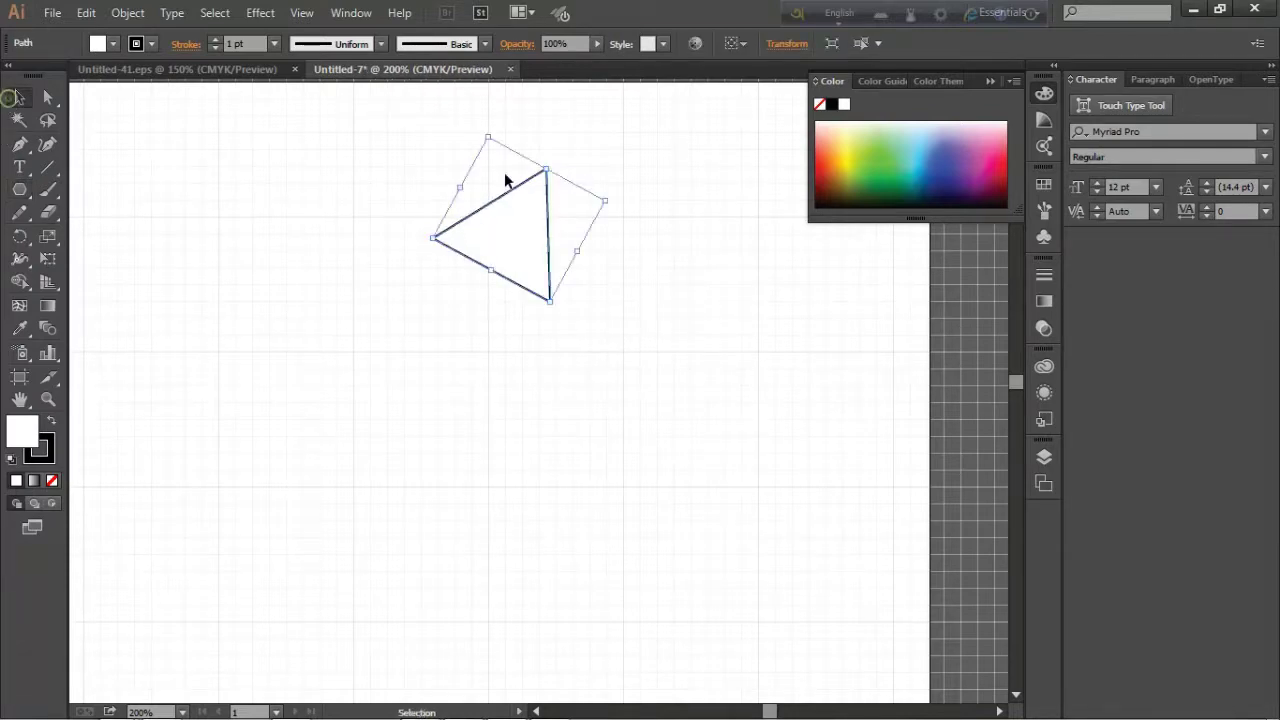
drag(513, 227, 588, 280)
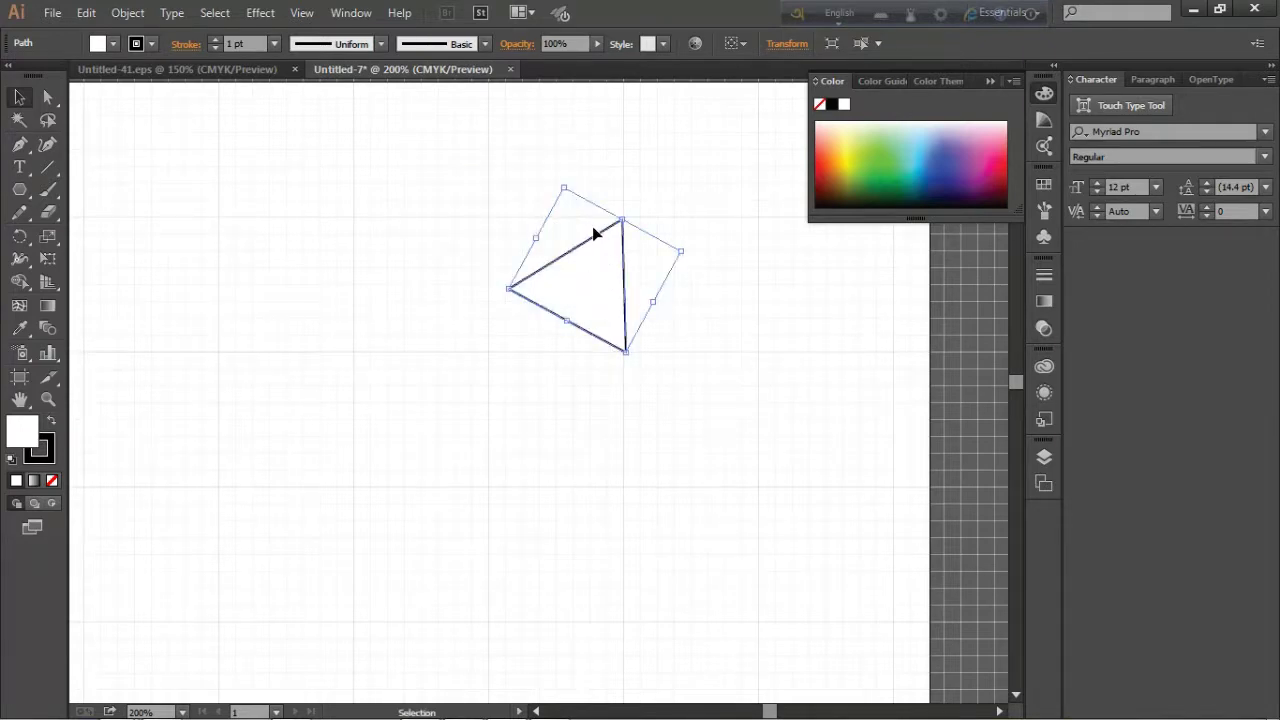
drag(563, 180, 567, 183)
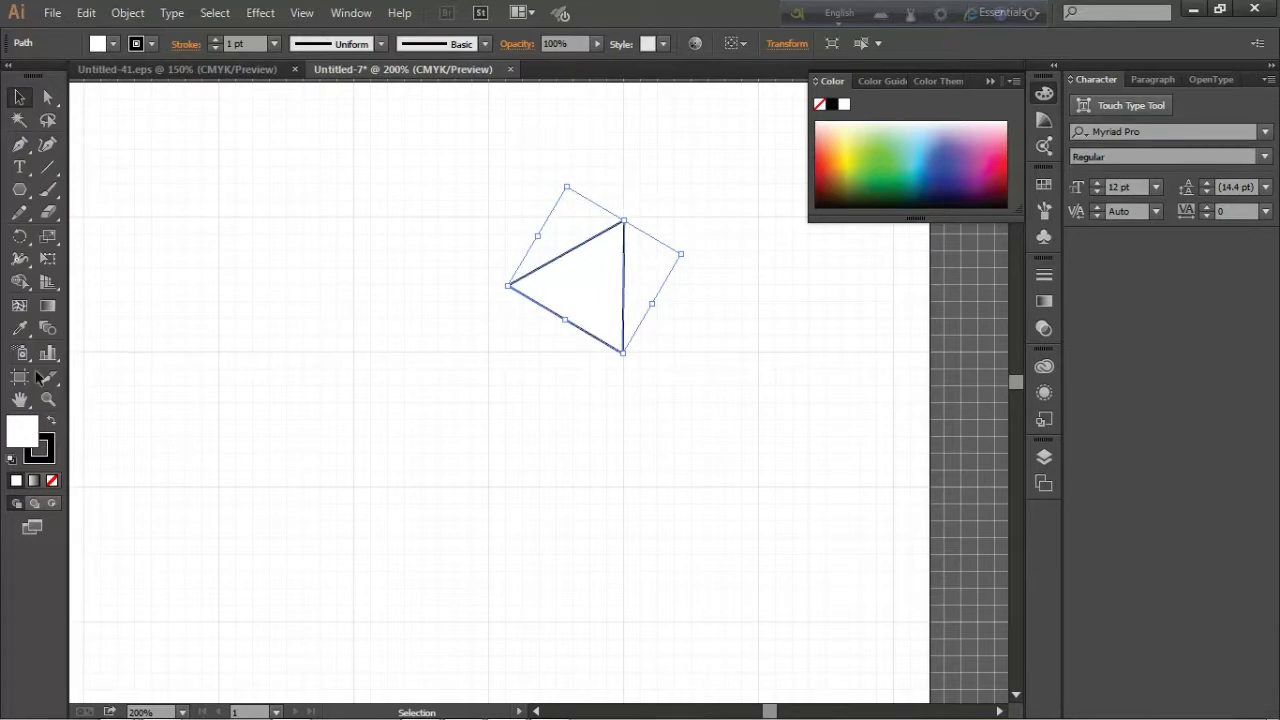
Set the triangle's stroke to None and its fill to crimson #E20E4A.
click(46, 456)
click(52, 480)
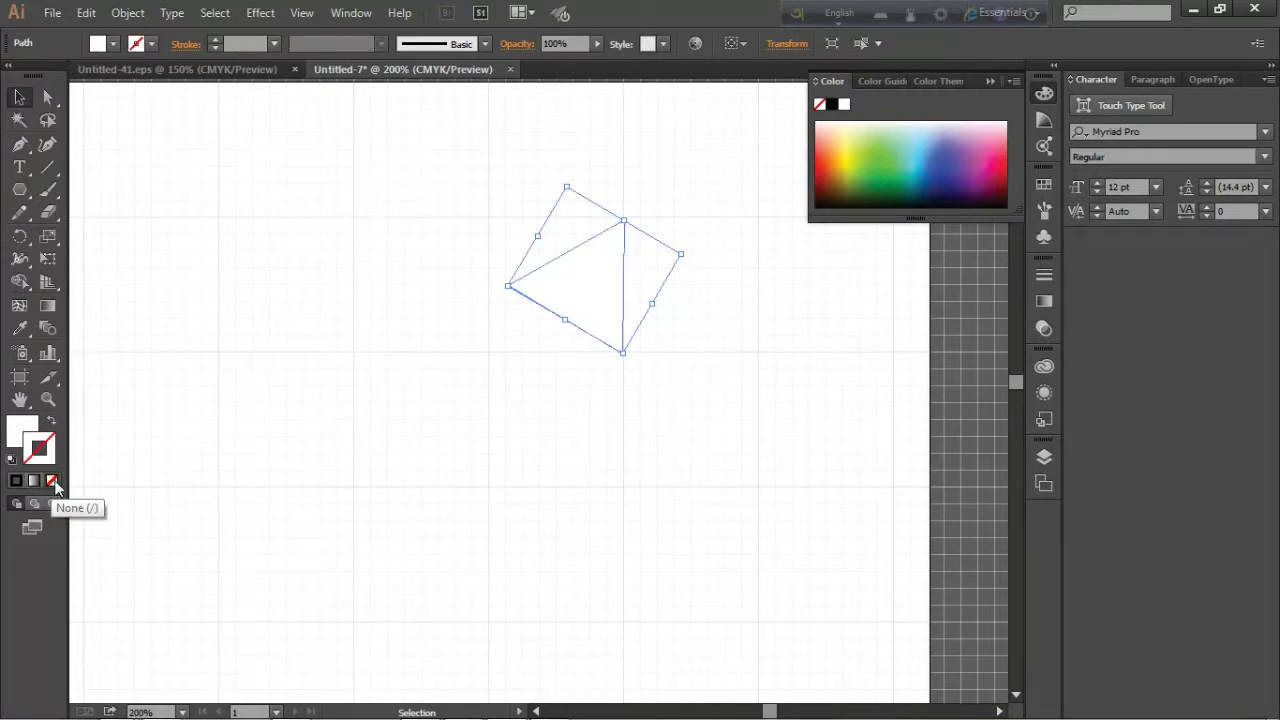
click(13, 431)
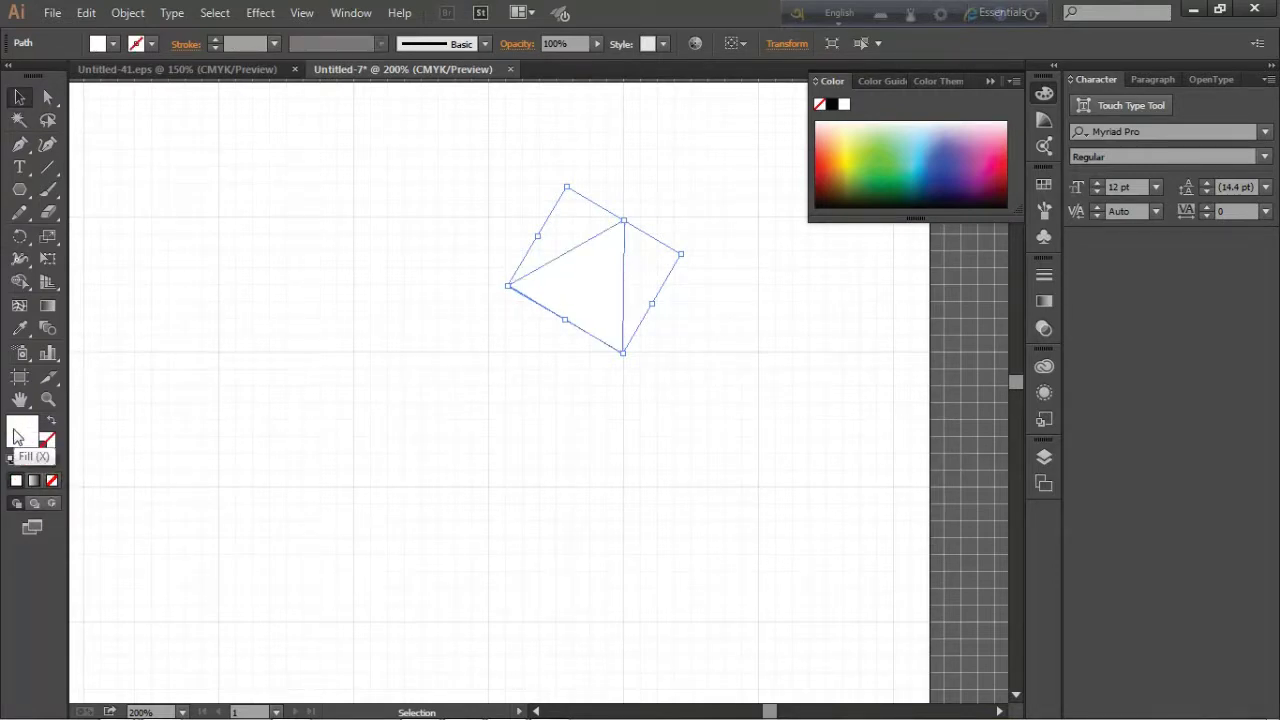
double_click(14, 434)
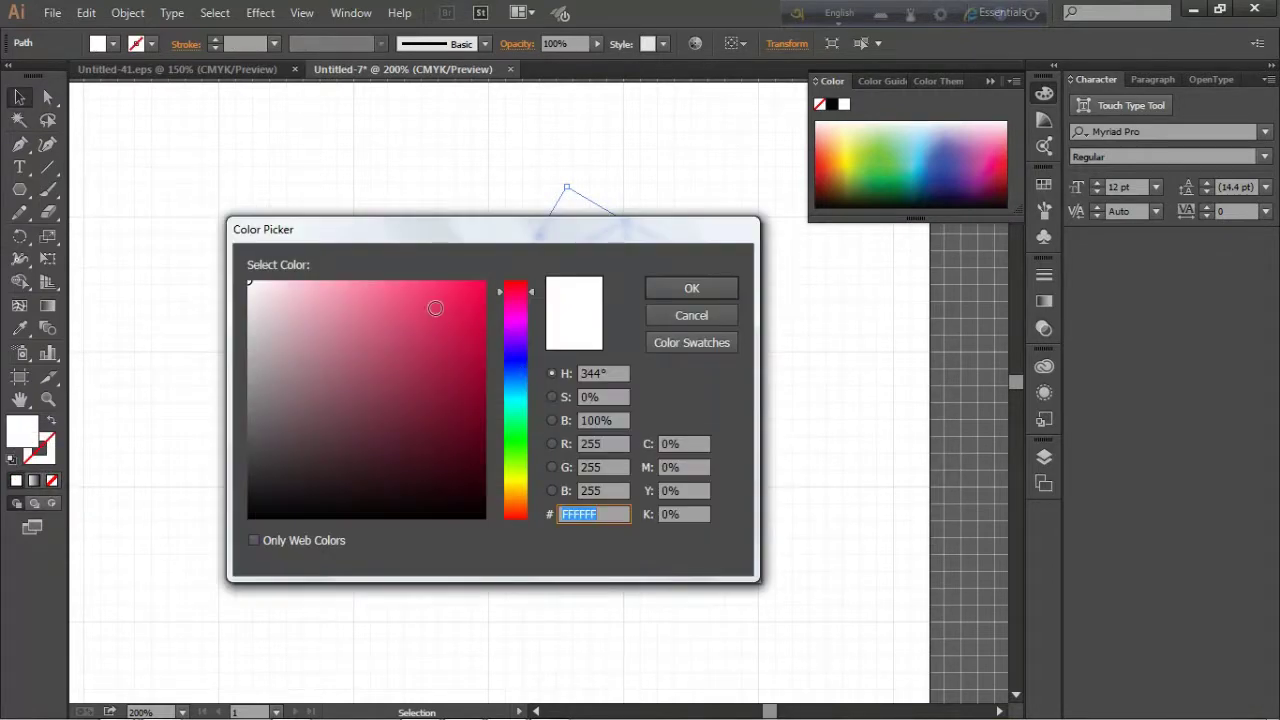
click(474, 305)
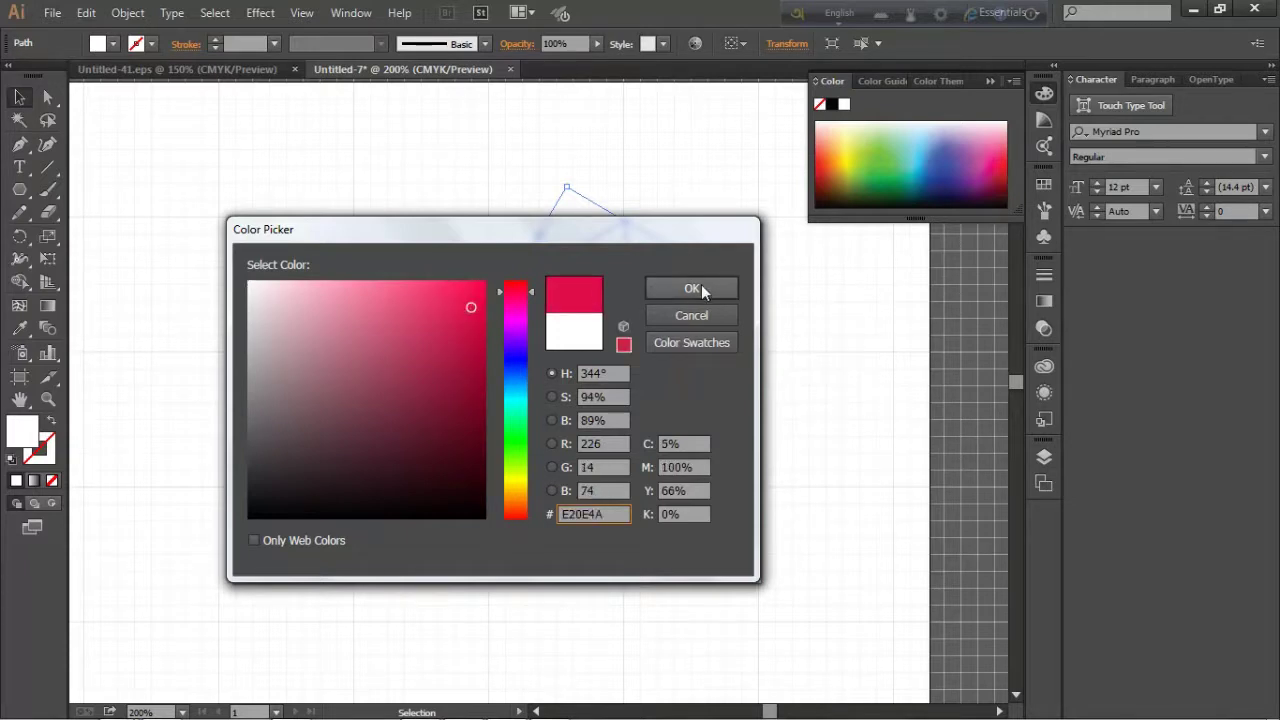
click(701, 286)
click(20, 238)
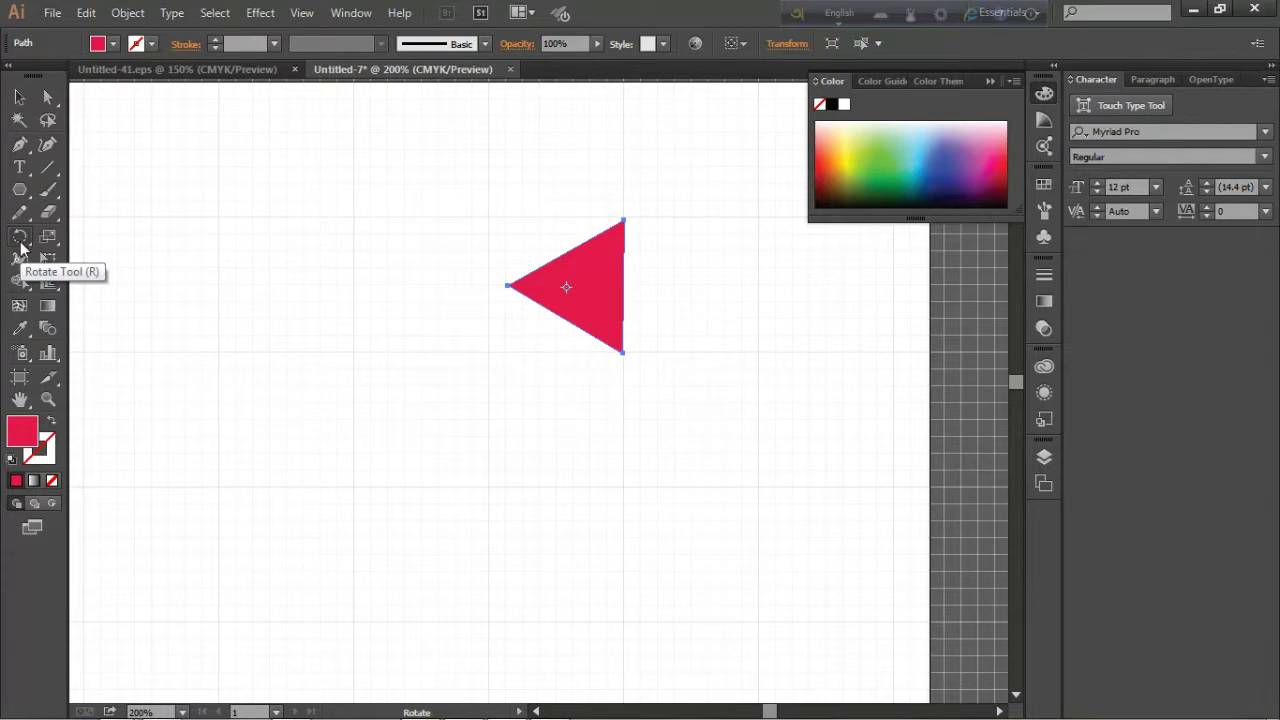
Choose the Rotate tool and try several pivot points on the triangle, cancelling each.
drag(21, 247, 103, 239)
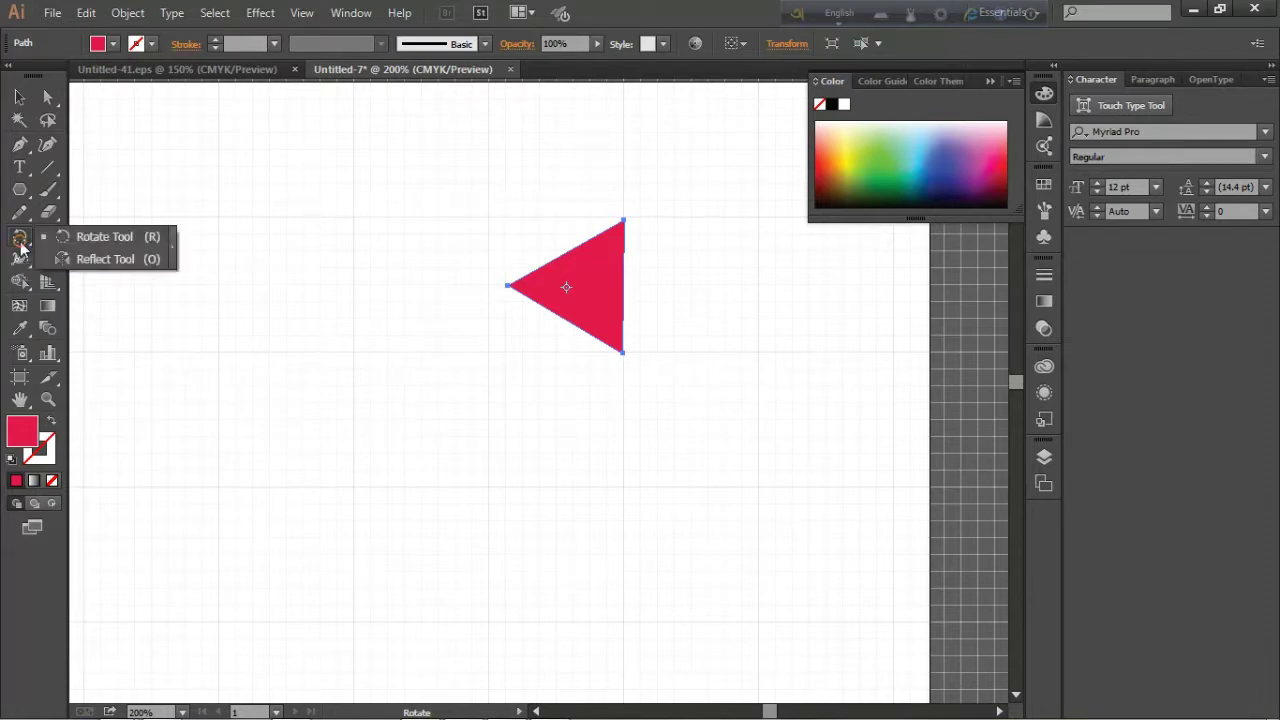
click(103, 237)
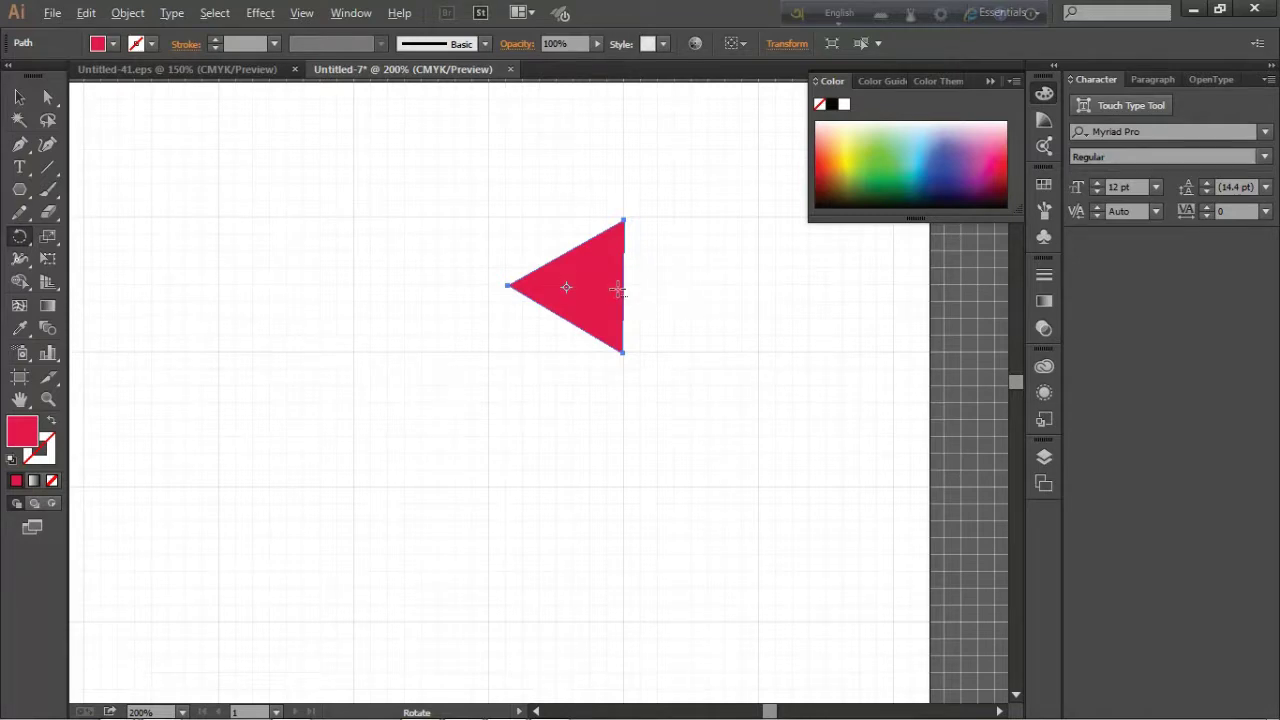
alt+click(622, 286)
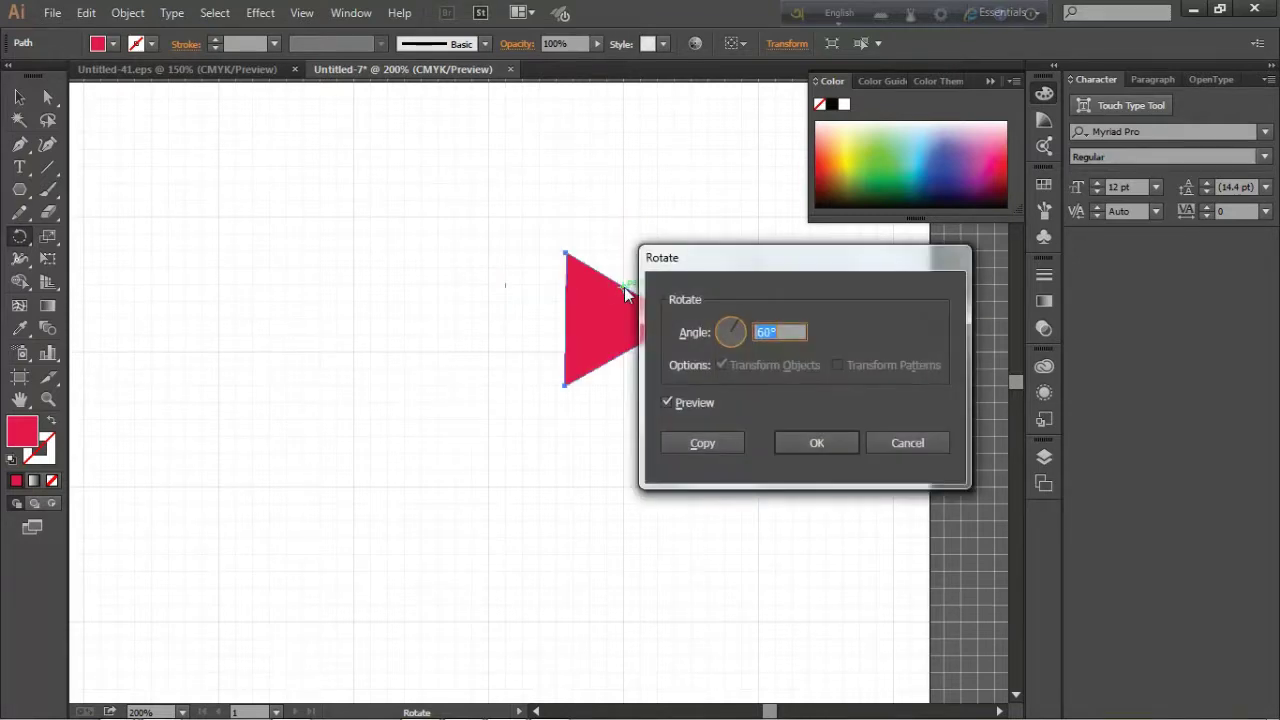
click(890, 445)
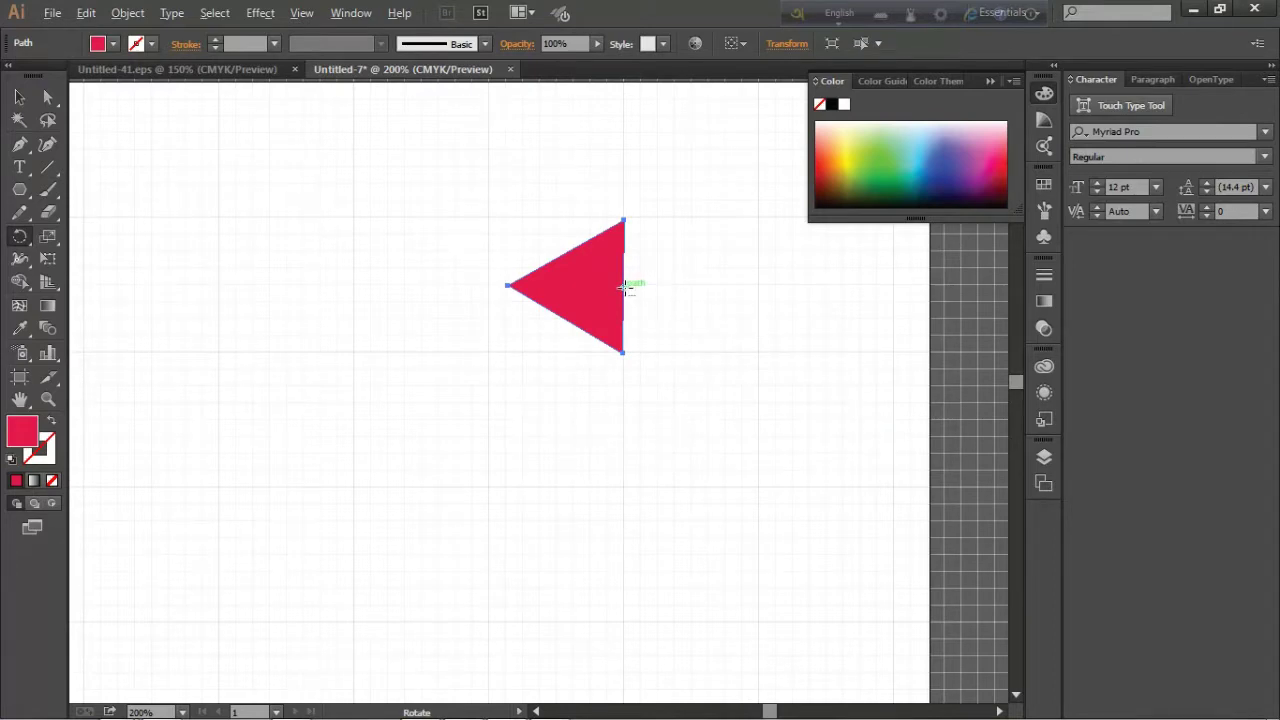
alt+click(625, 288)
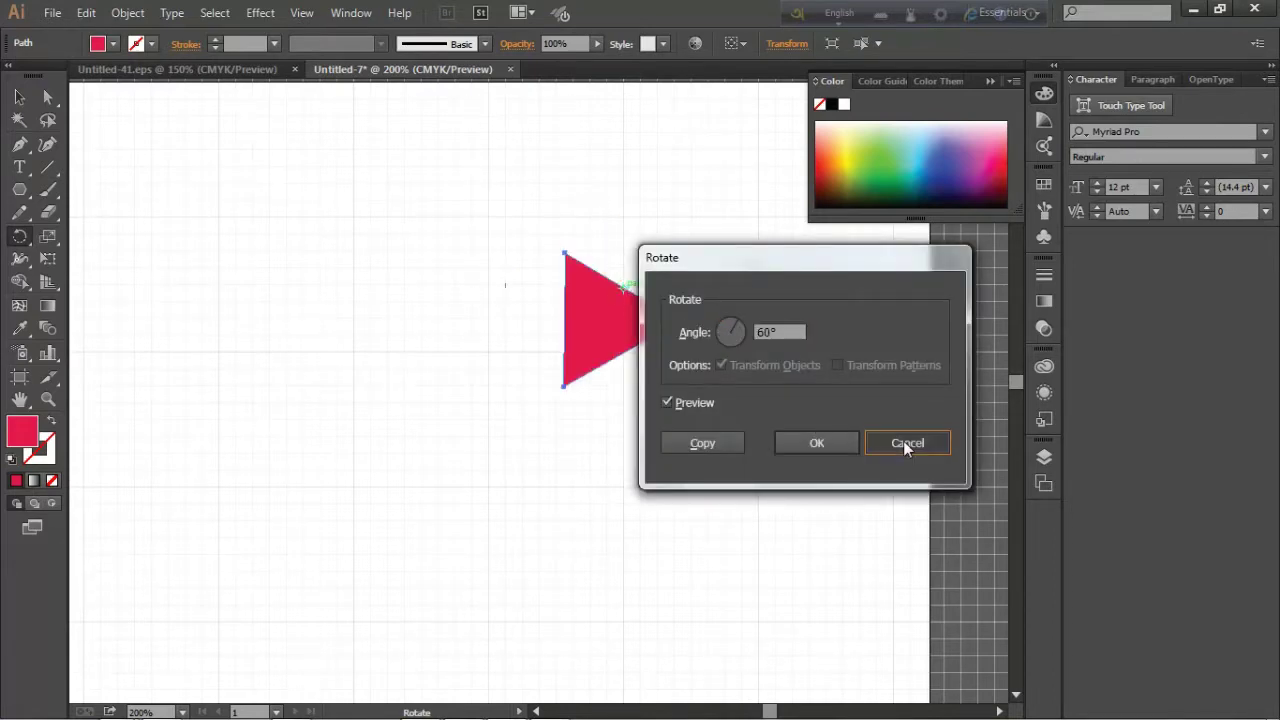
click(903, 440)
alt+click(659, 290)
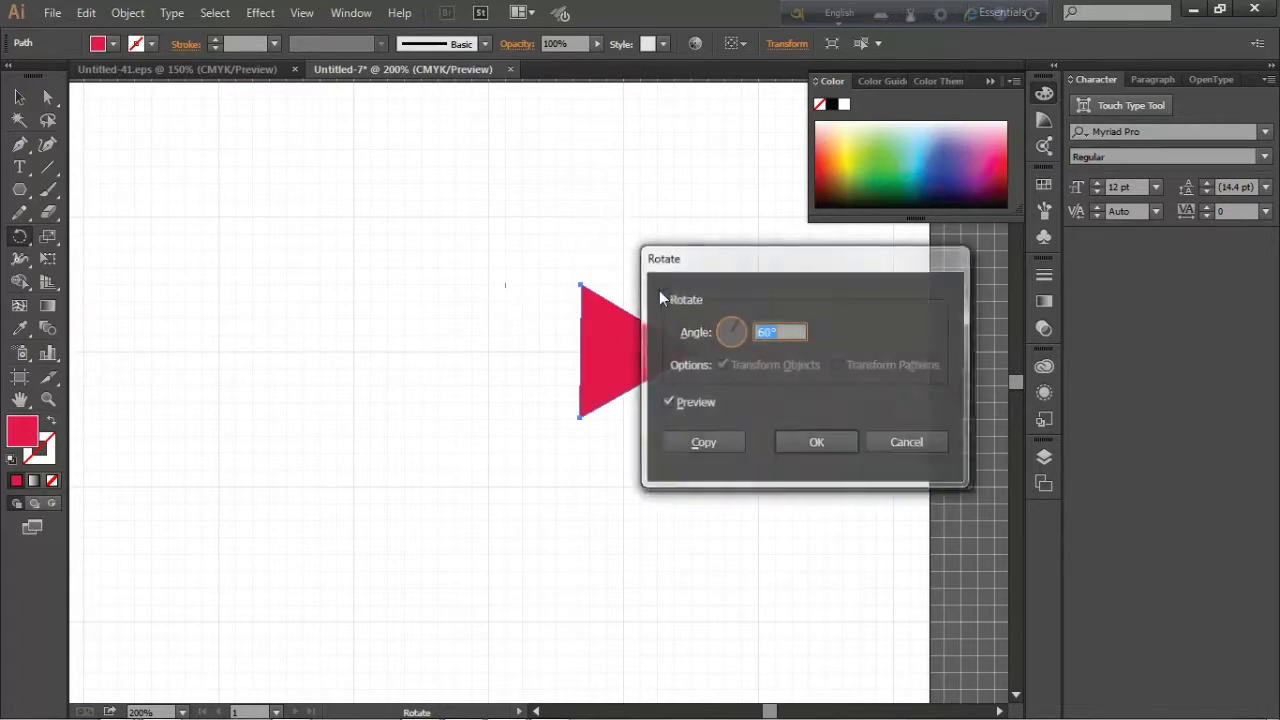
click(898, 446)
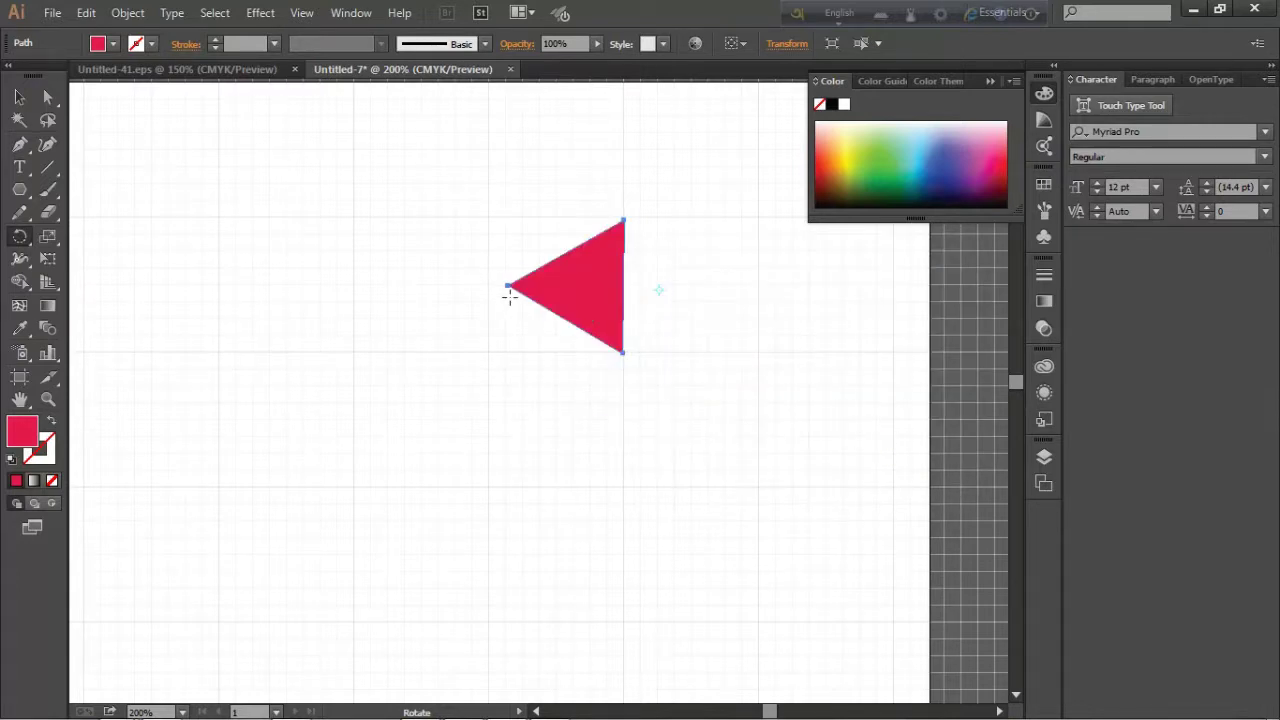
alt+click(625, 268)
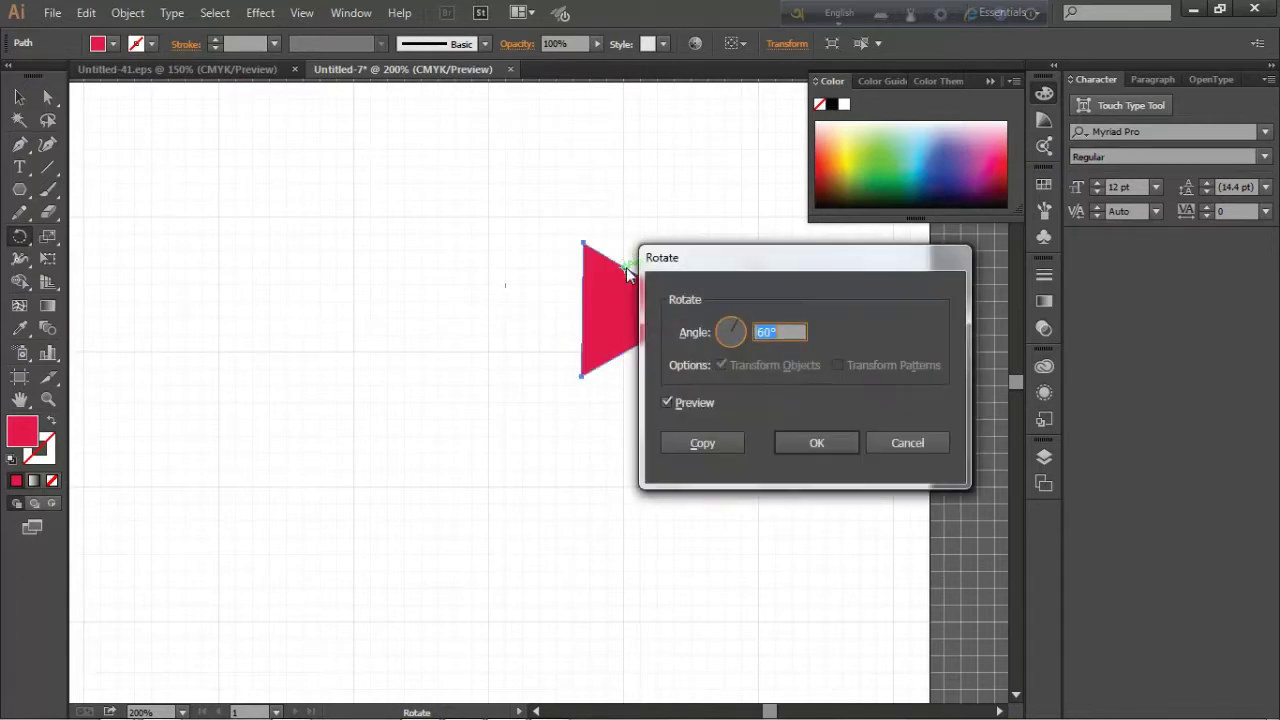
click(910, 447)
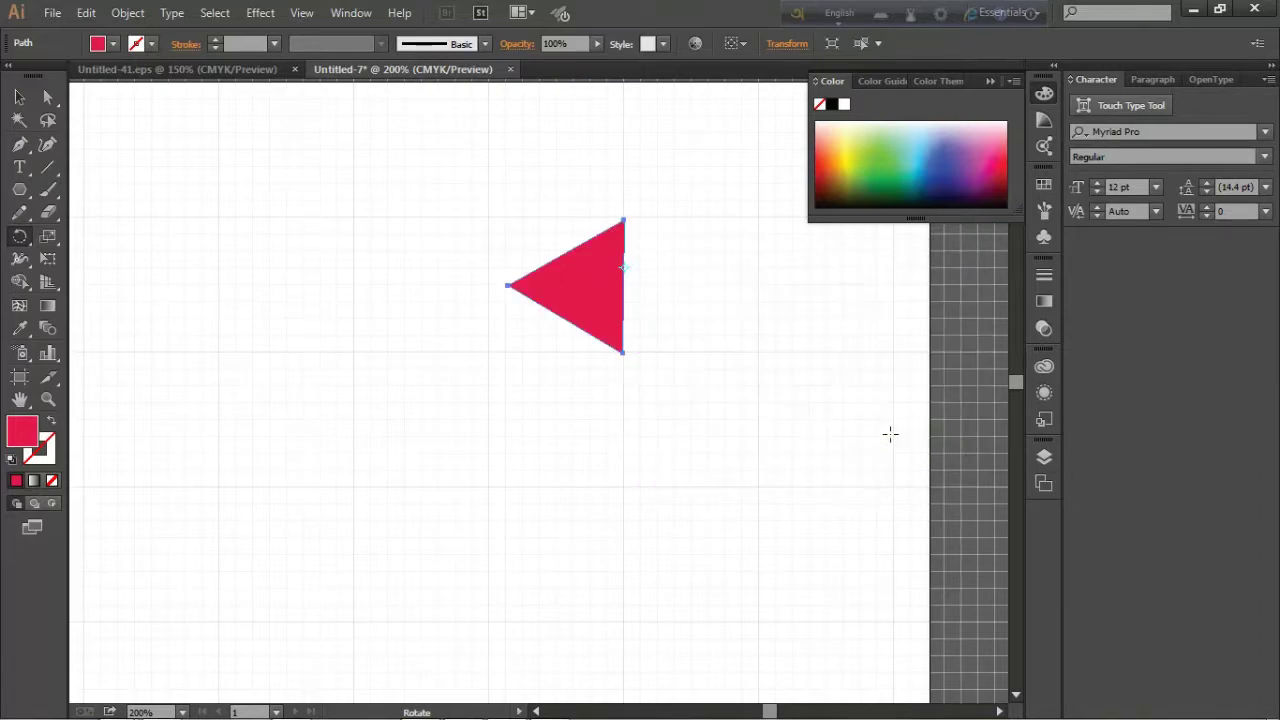
Copy the triangle at 60° around its left point and repeat until the hexagon completes.
alt+click(508, 286)
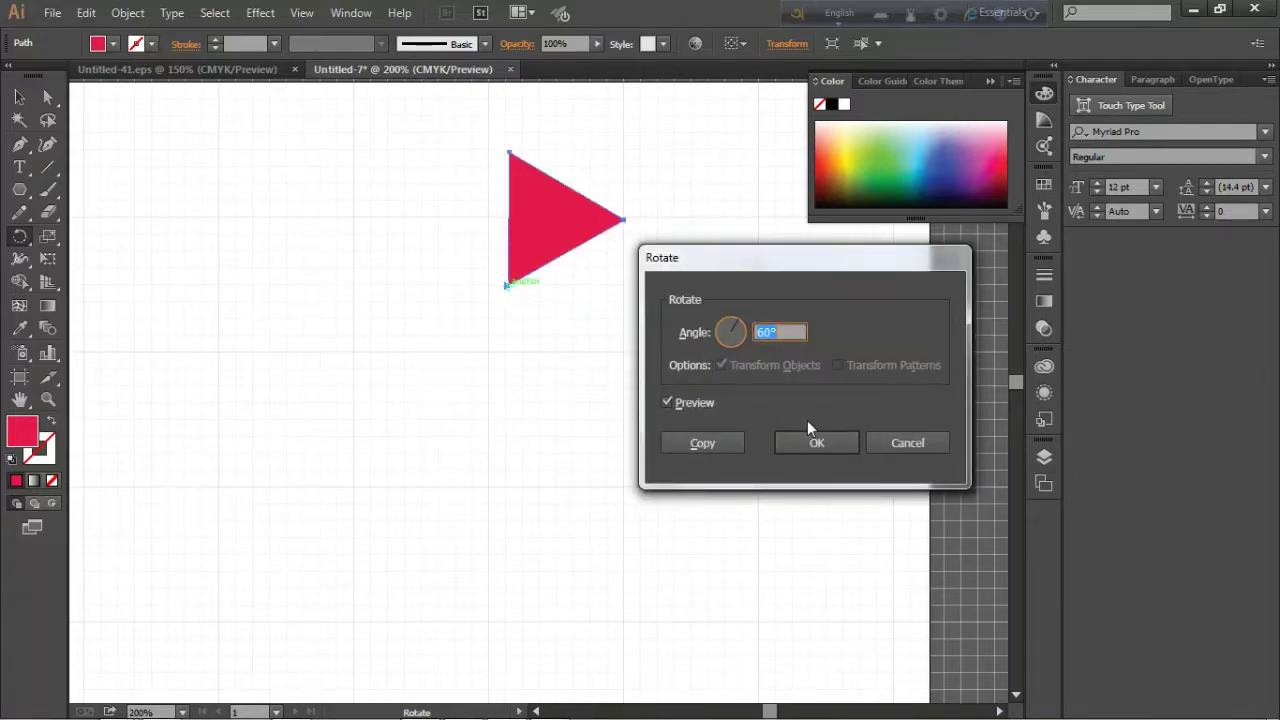
click(720, 445)
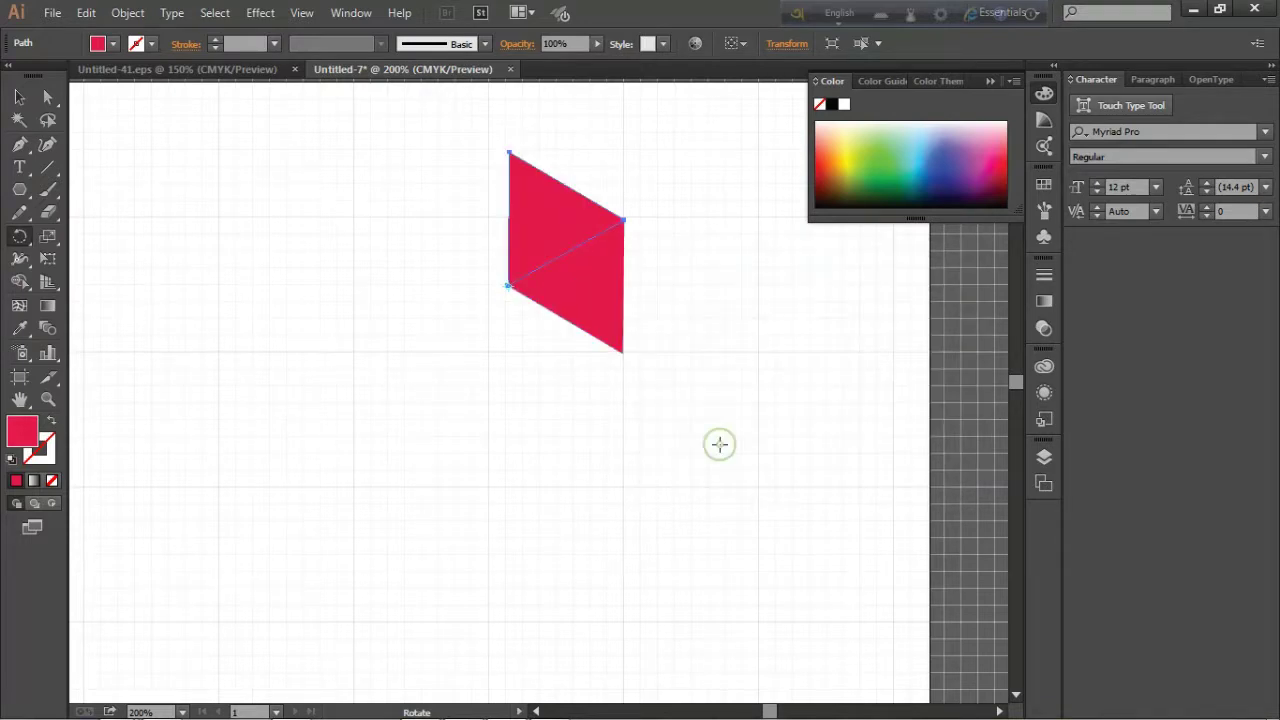
key(ctrl+d)
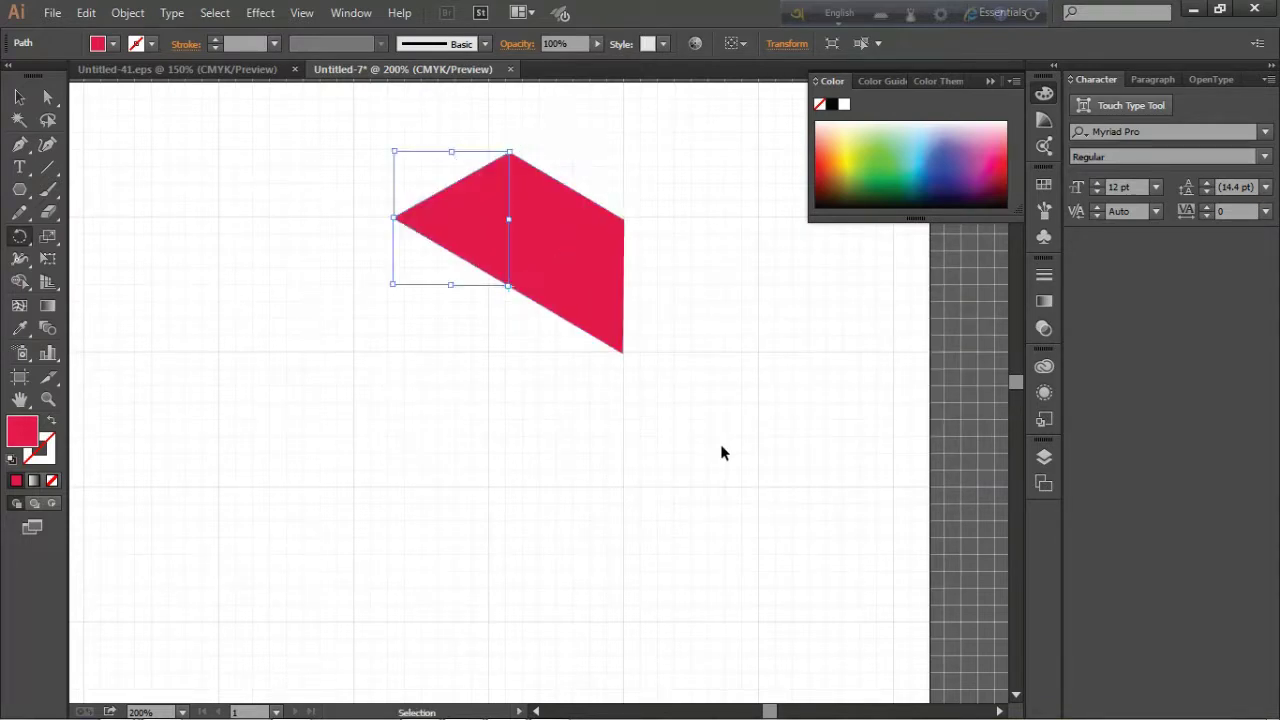
key(ctrl+d)
key(ctrl+d)
key(ctrl+d)
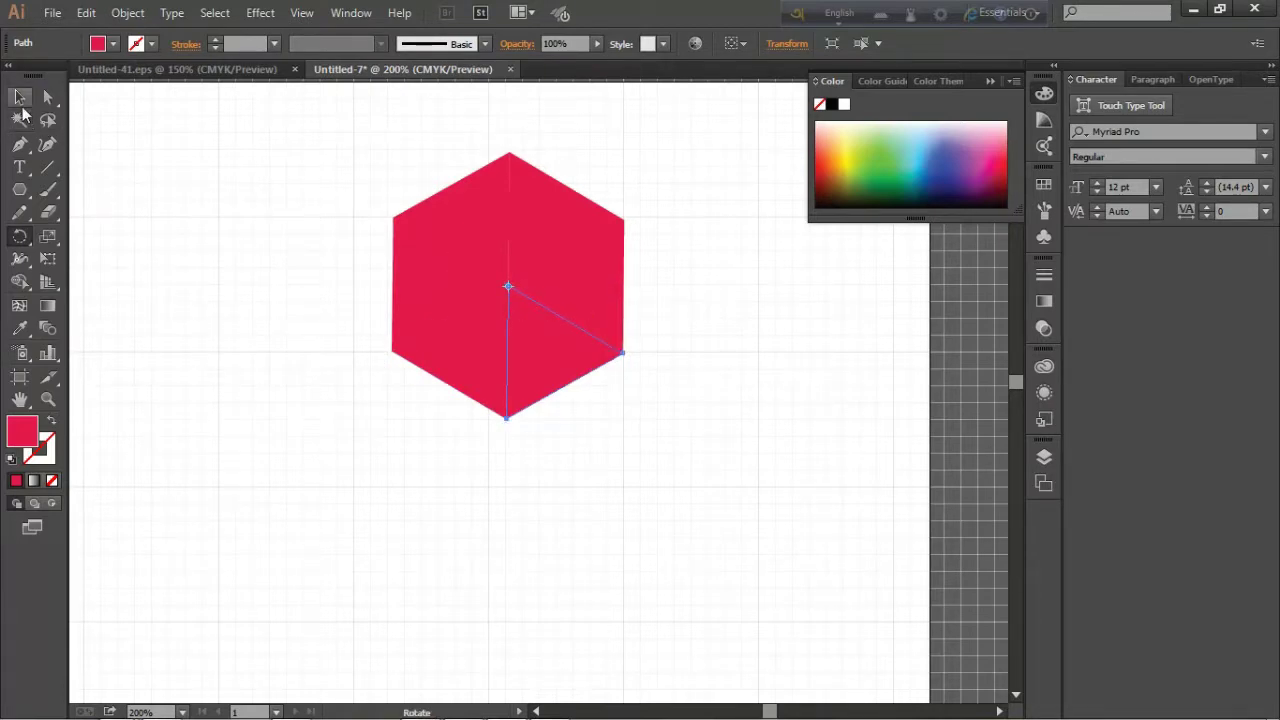
click(20, 104)
Drag one triangle out to the hexagon's top-left and fill it yellow.
drag(503, 282, 440, 289)
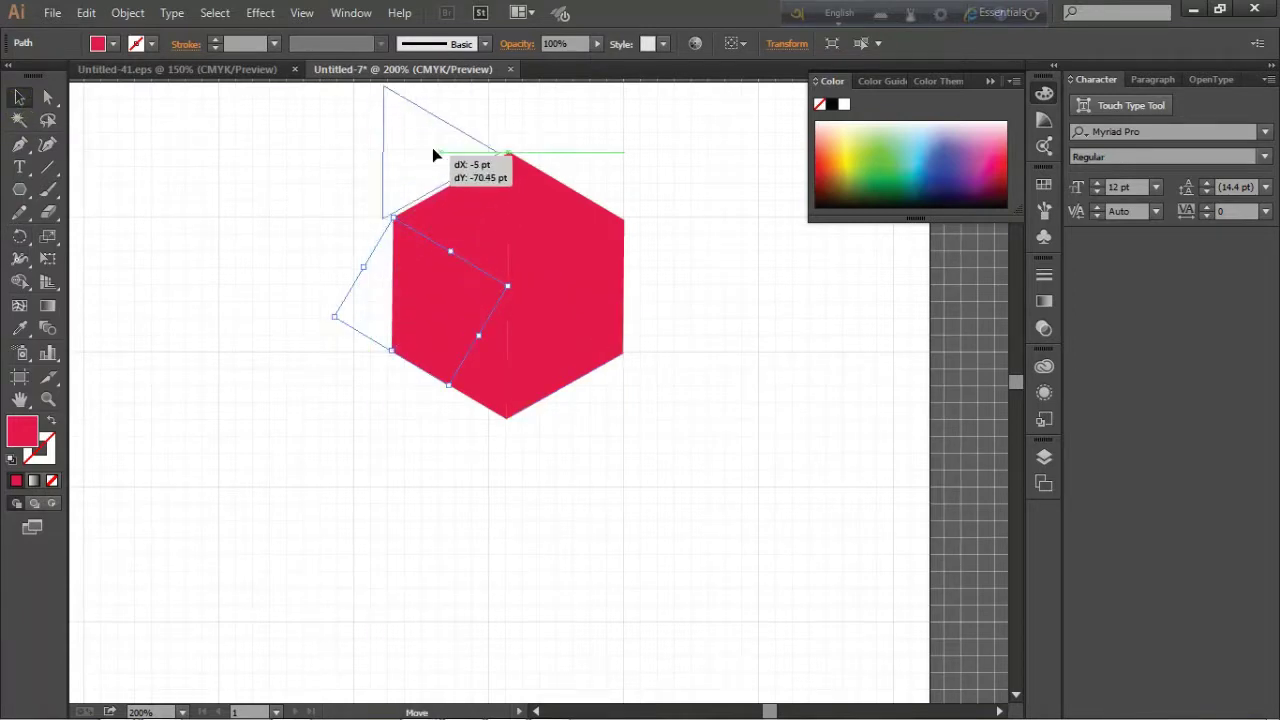
drag(439, 286, 437, 146)
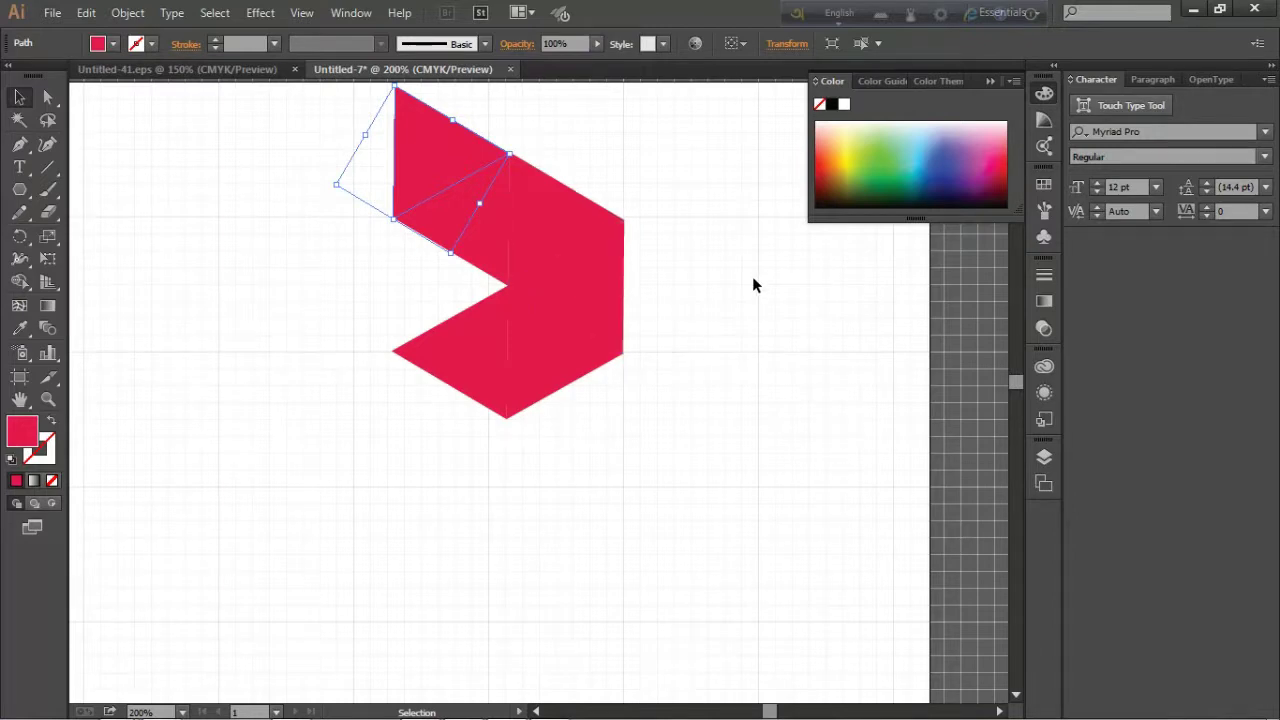
click(848, 150)
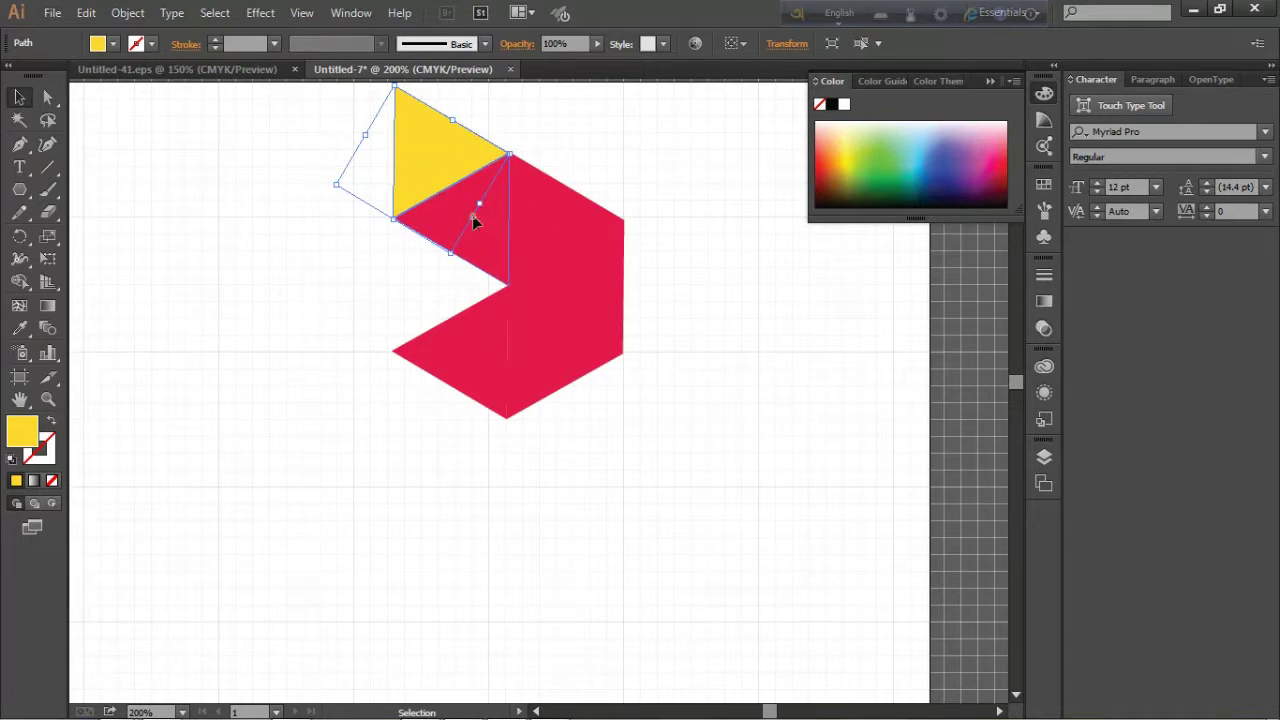
Recolour three red triangles olive, light green and purple from the Color panel spectrum.
click(472, 215)
click(848, 170)
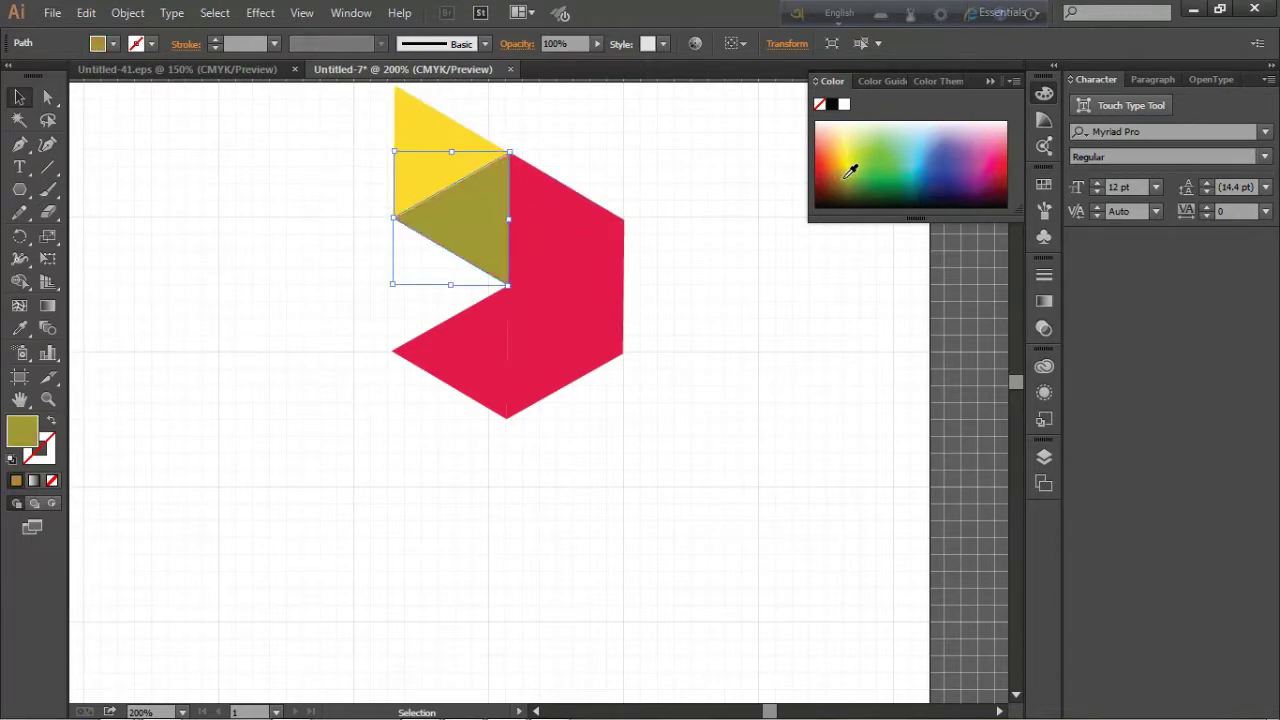
click(552, 222)
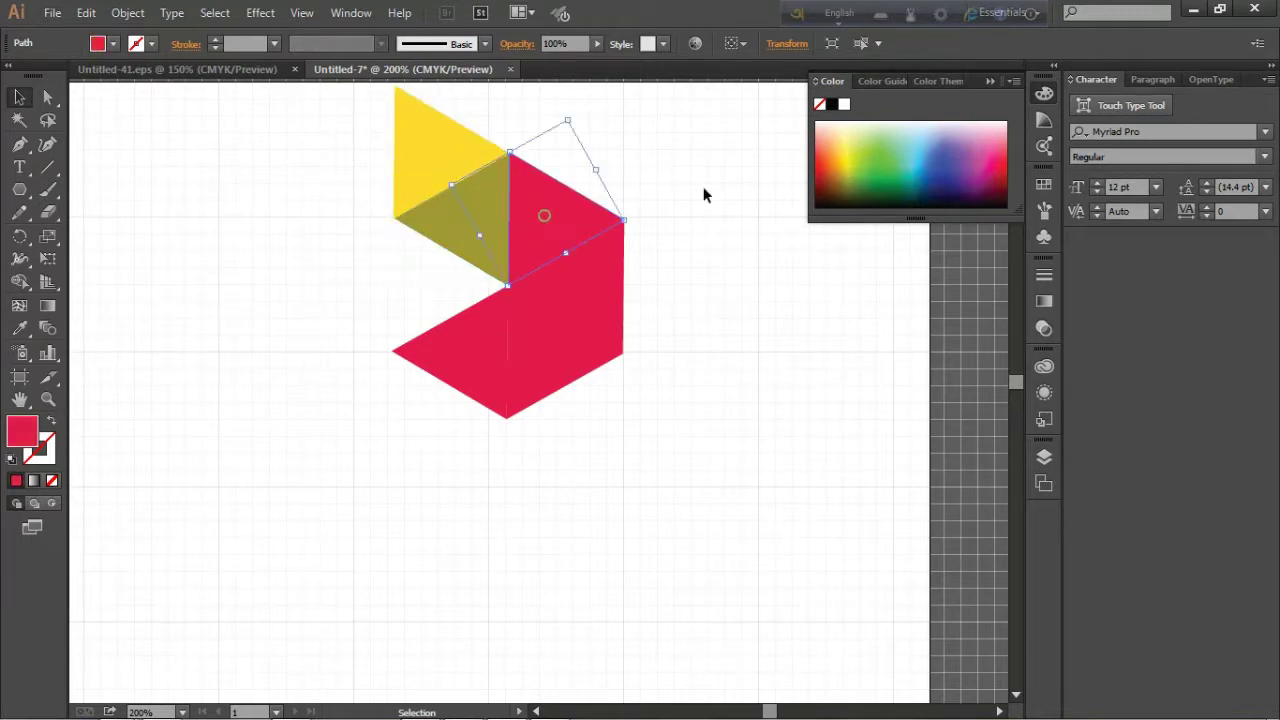
click(897, 137)
click(894, 157)
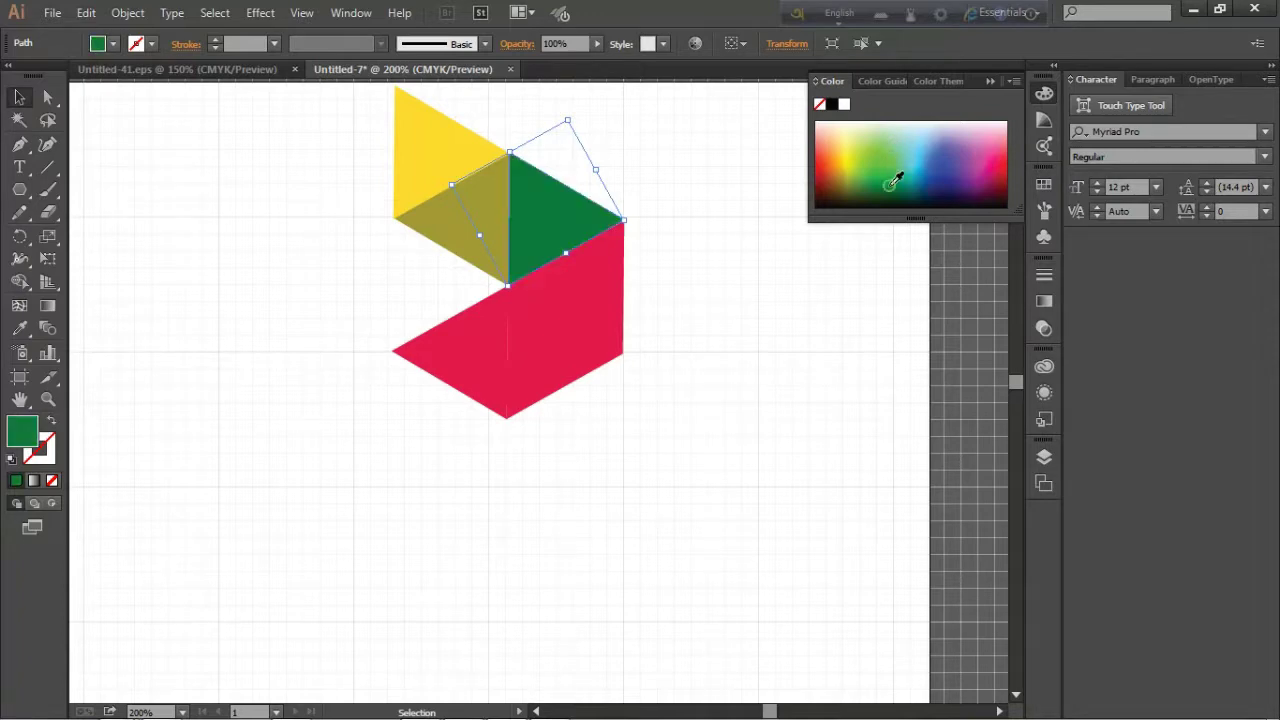
click(882, 167)
mouse_move(882, 167)
mouse_down()
mouse_move(857, 129)
mouse_move(888, 137)
mouse_up()
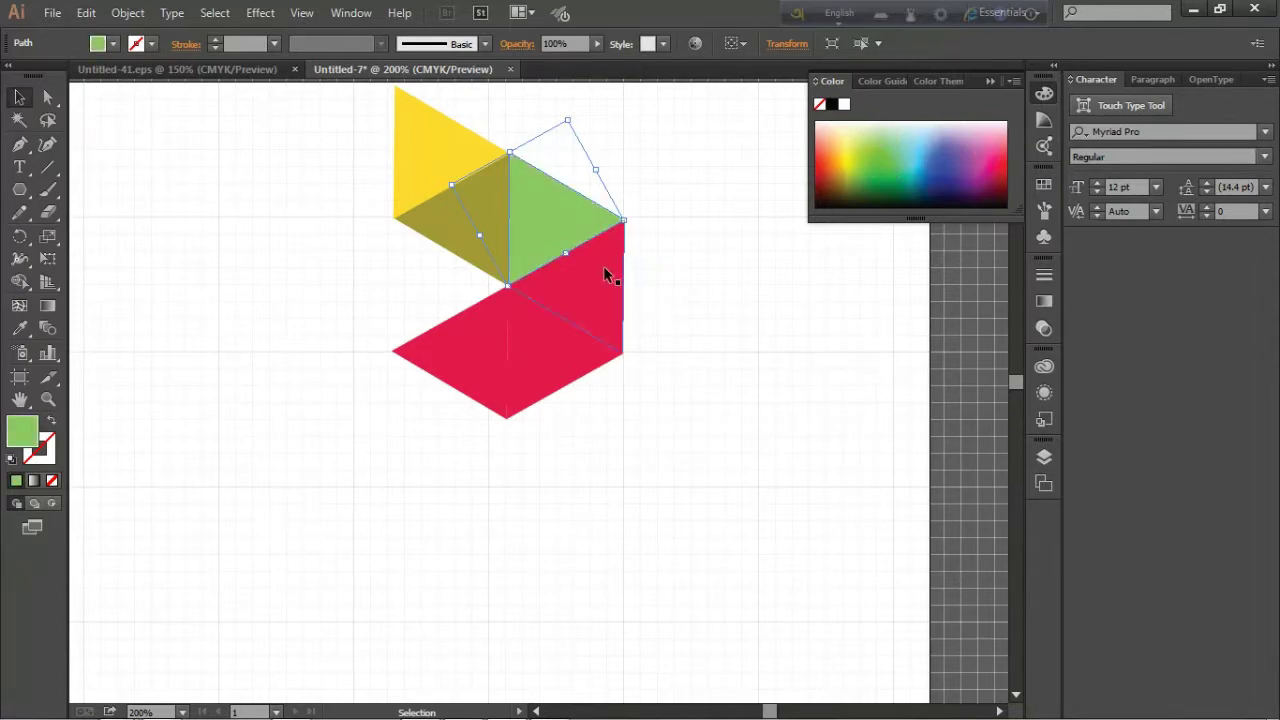
click(605, 270)
click(955, 163)
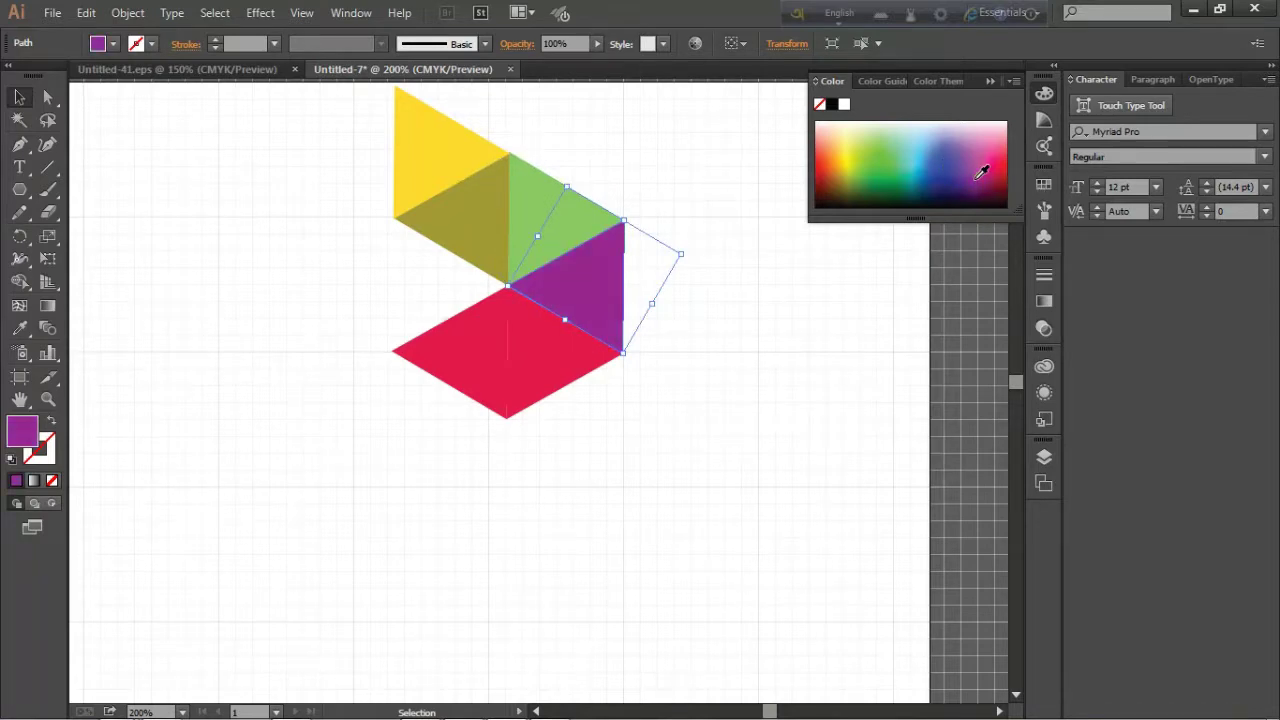
click(970, 180)
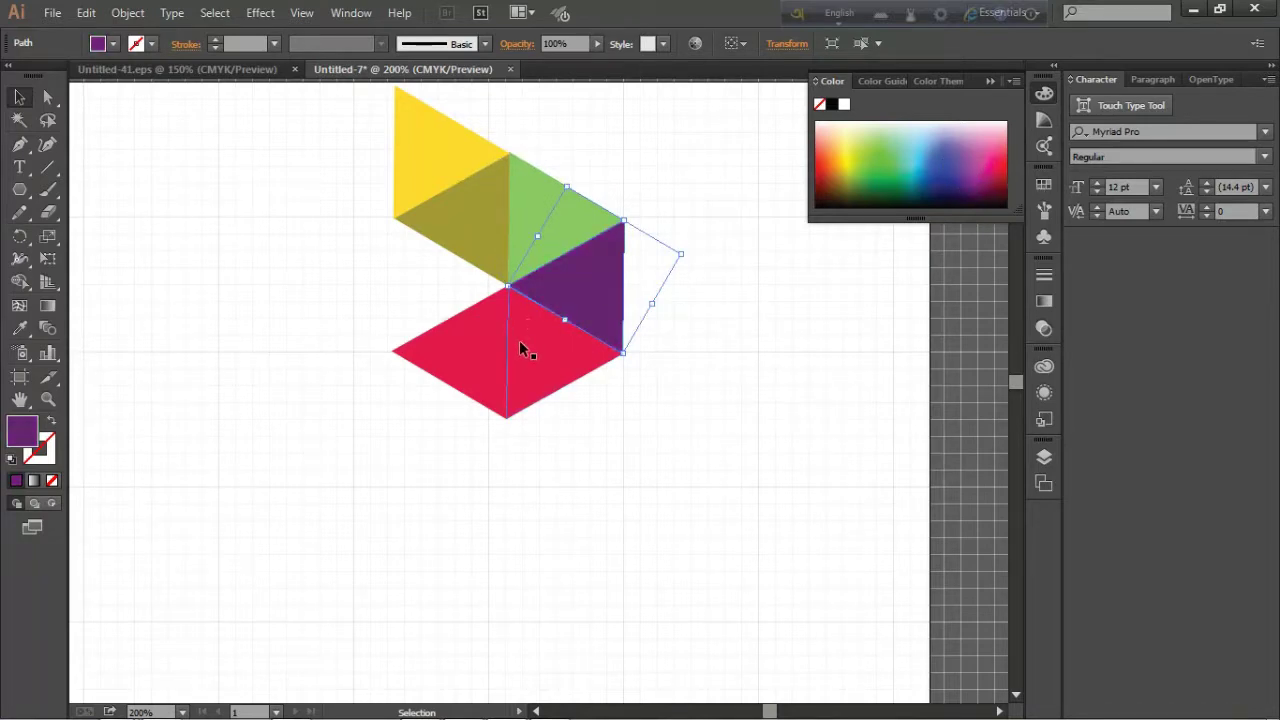
Recolour the lower-right triangle green and the left one yellow-green, then collapse the Color panel.
click(520, 345)
click(845, 161)
mouse_move(845, 161)
mouse_down()
mouse_move(889, 177)
mouse_move(884, 190)
mouse_move(876, 162)
mouse_move(907, 170)
mouse_up()
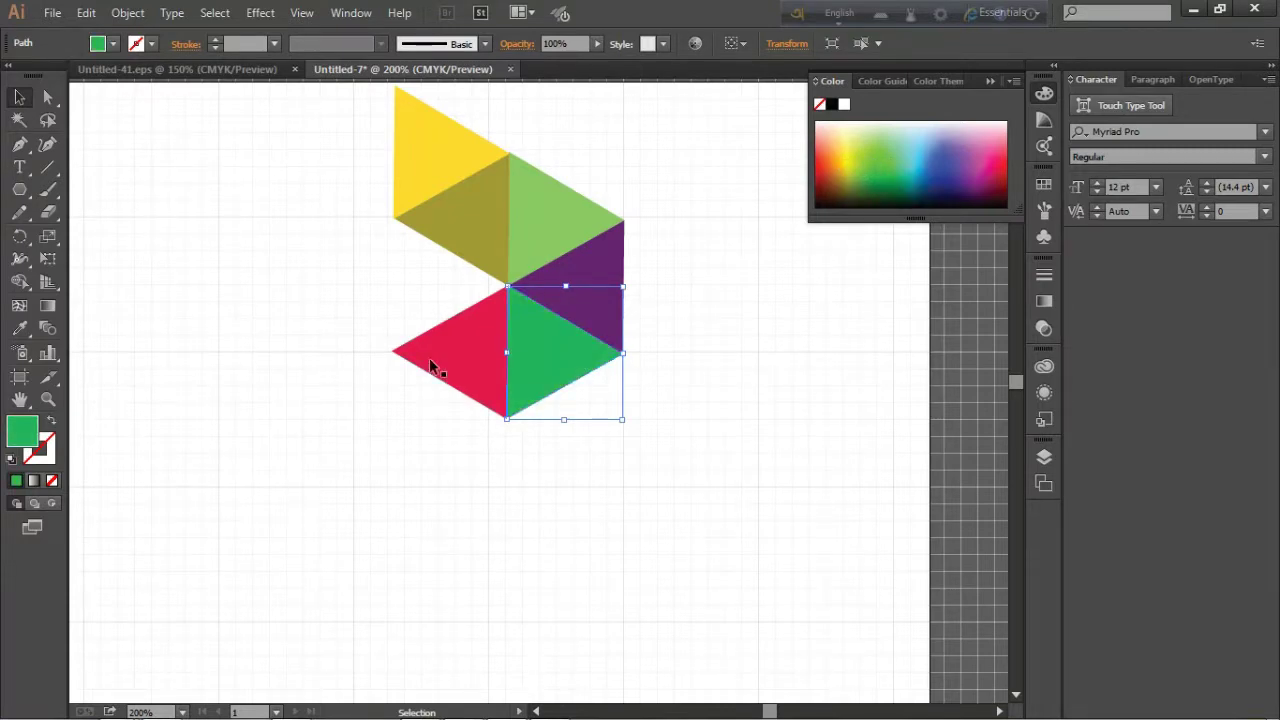
click(456, 354)
click(917, 194)
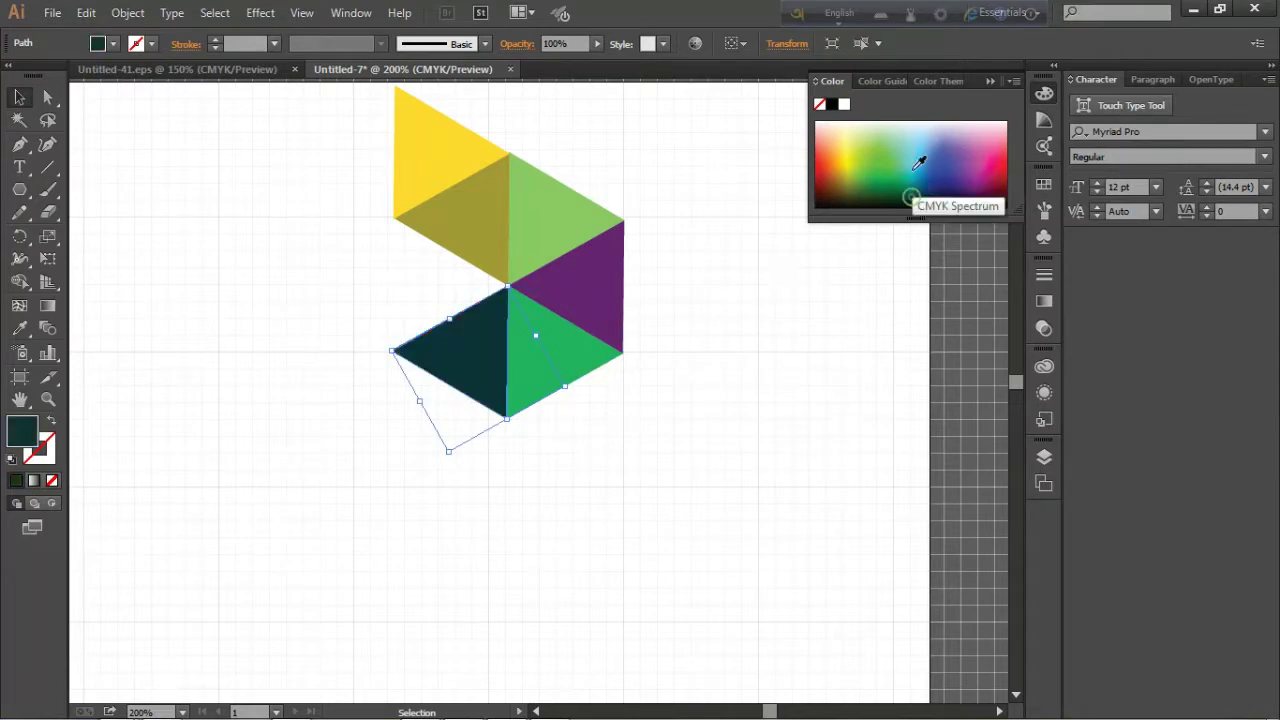
click(920, 145)
mouse_move(921, 143)
mouse_down()
mouse_move(857, 125)
mouse_move(858, 158)
mouse_move(873, 152)
mouse_up()
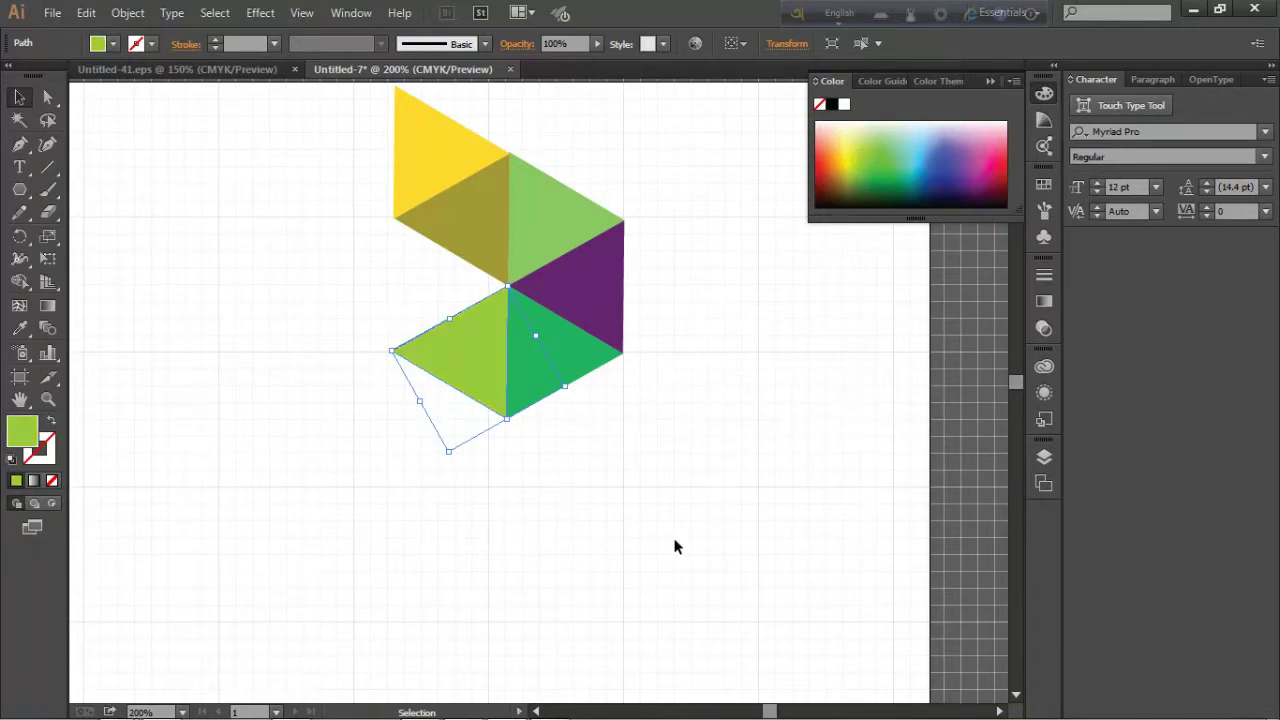
click(996, 82)
Type the Bengali word রবি below the mark with Bengali keyboard input.
click(20, 166)
click(411, 492)
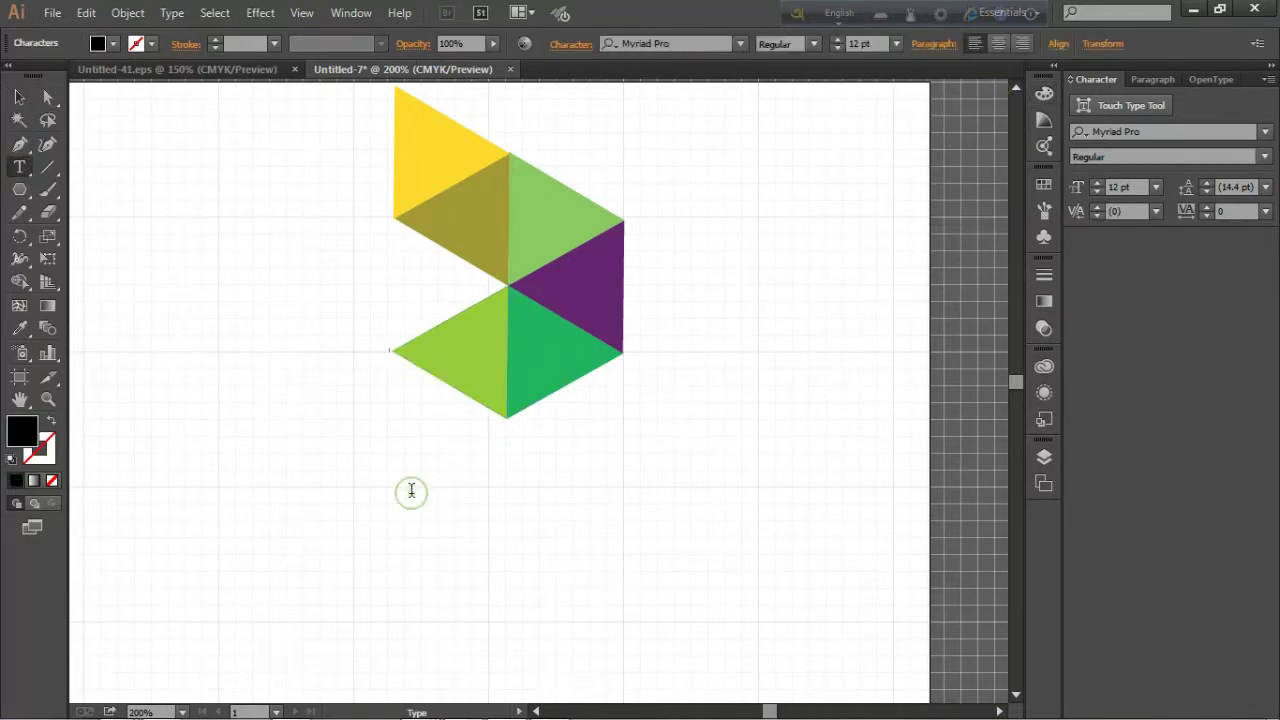
key(alt+shift)
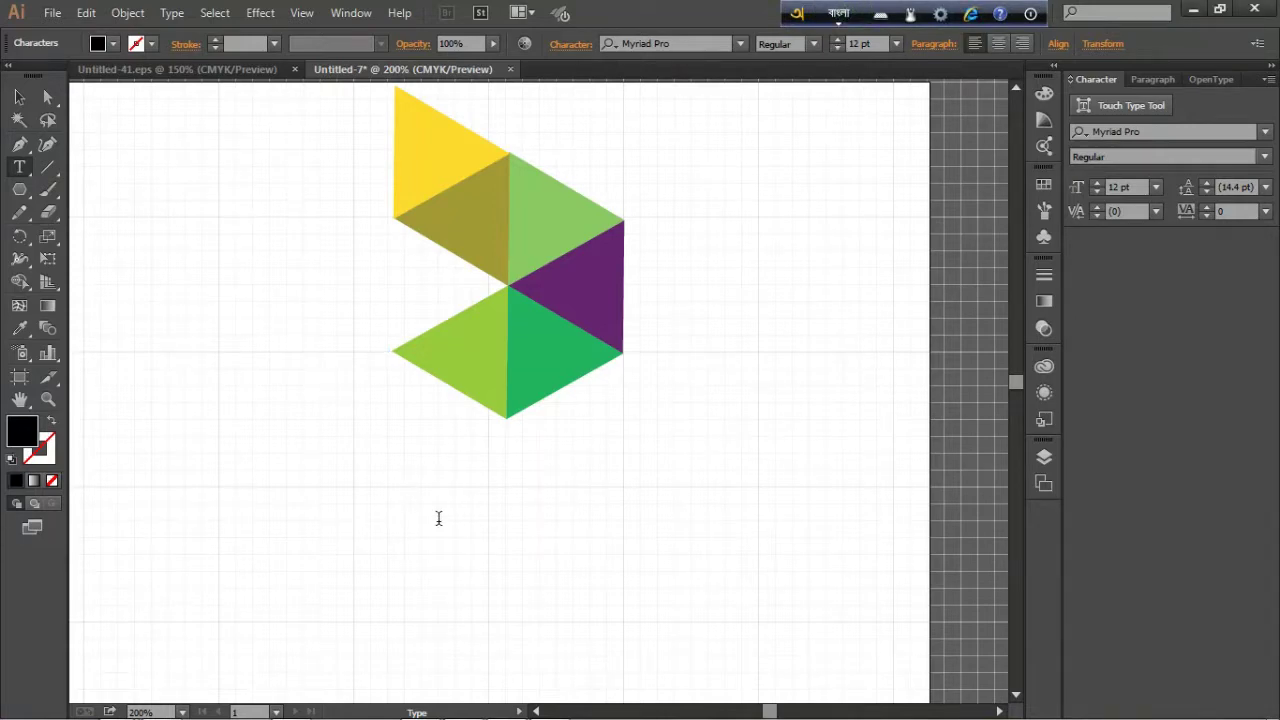
text(ro)
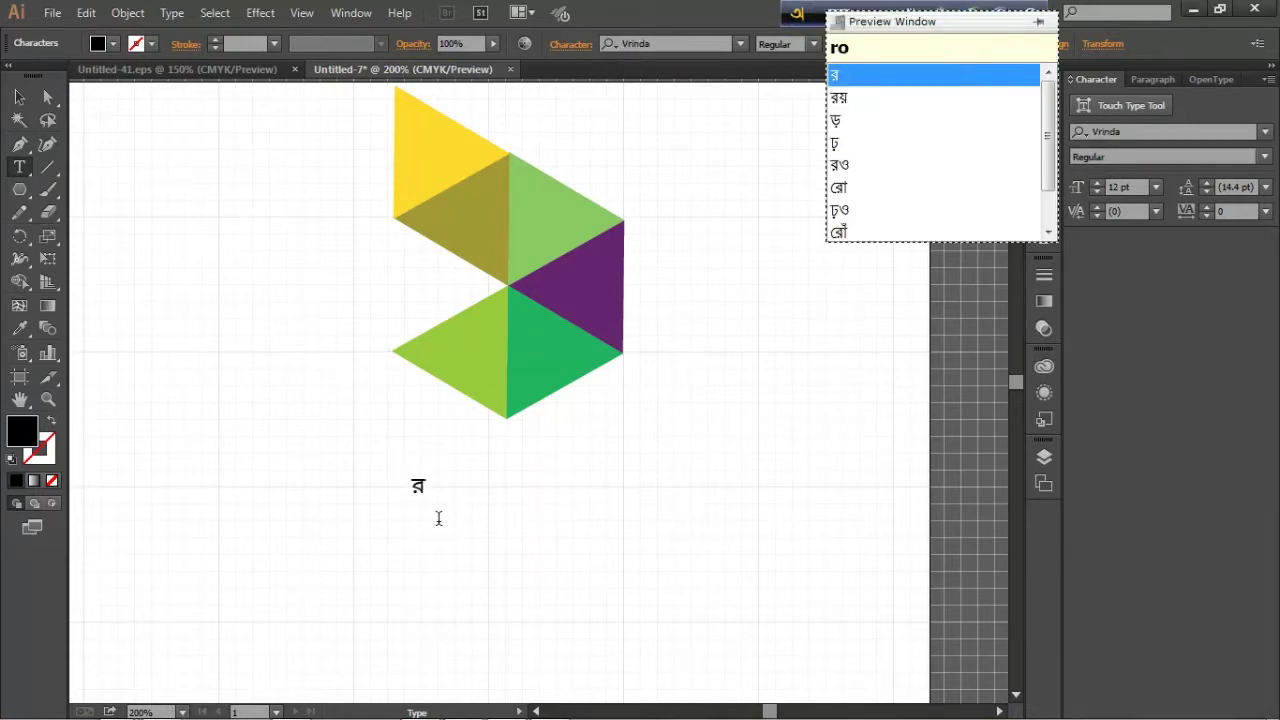
text(b)
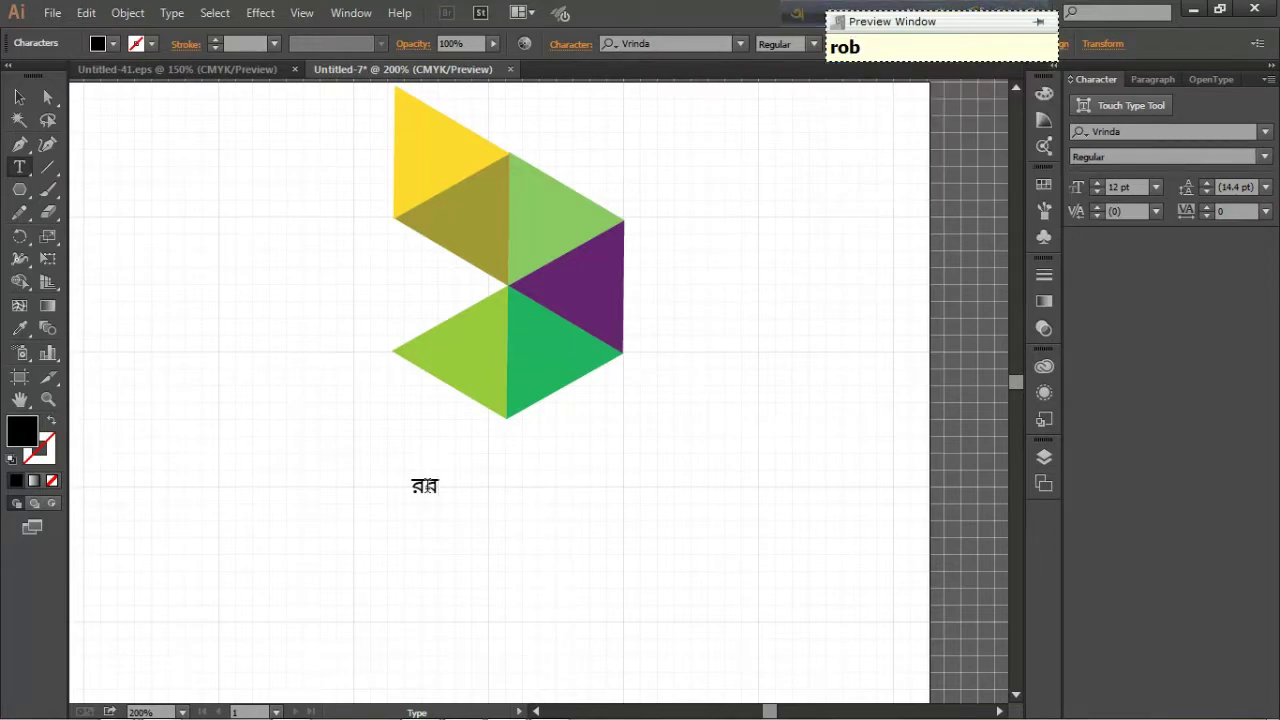
text(i)
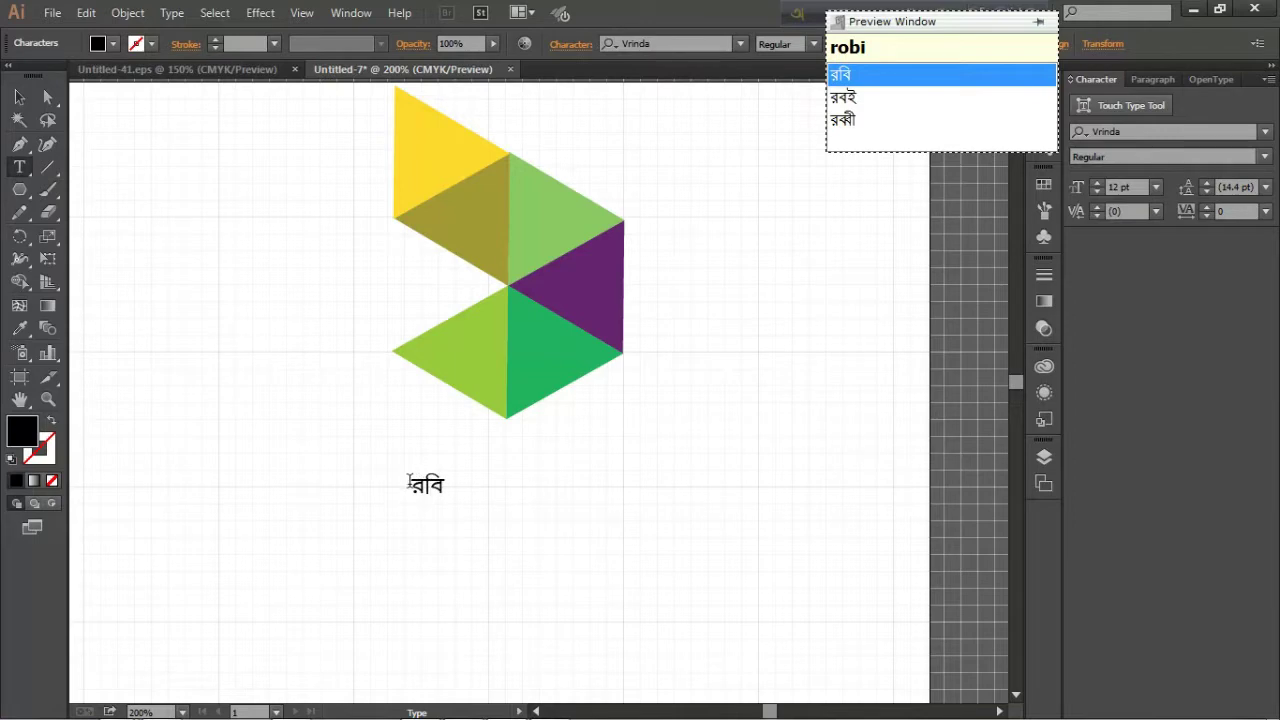
Fill the রবি text with red #EF0A4C.
drag(409, 482, 489, 497)
double_click(16, 437)
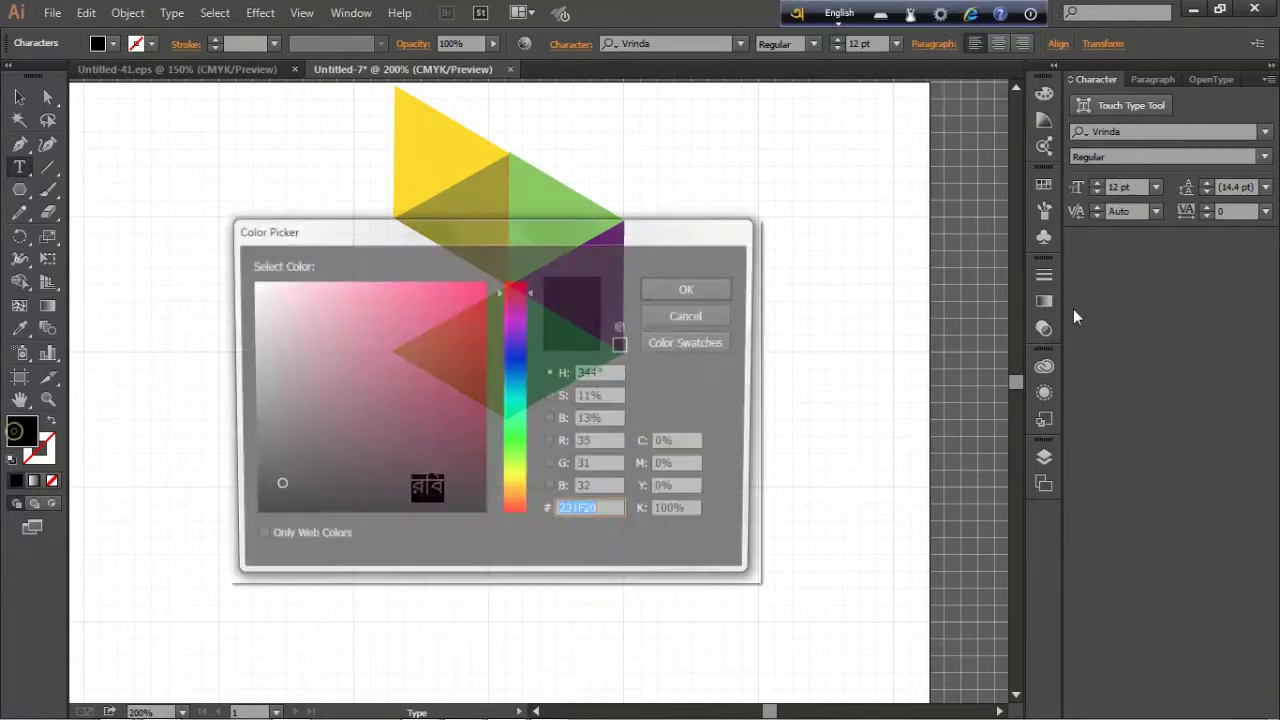
click(469, 293)
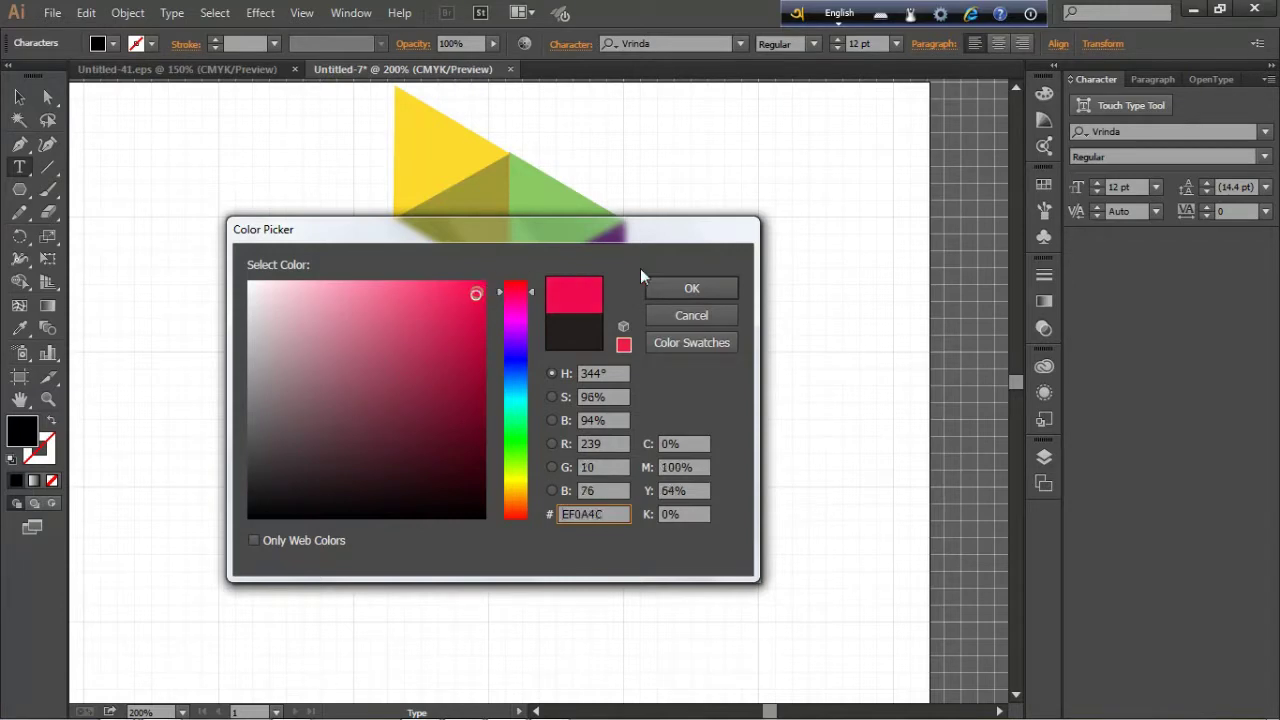
click(700, 289)
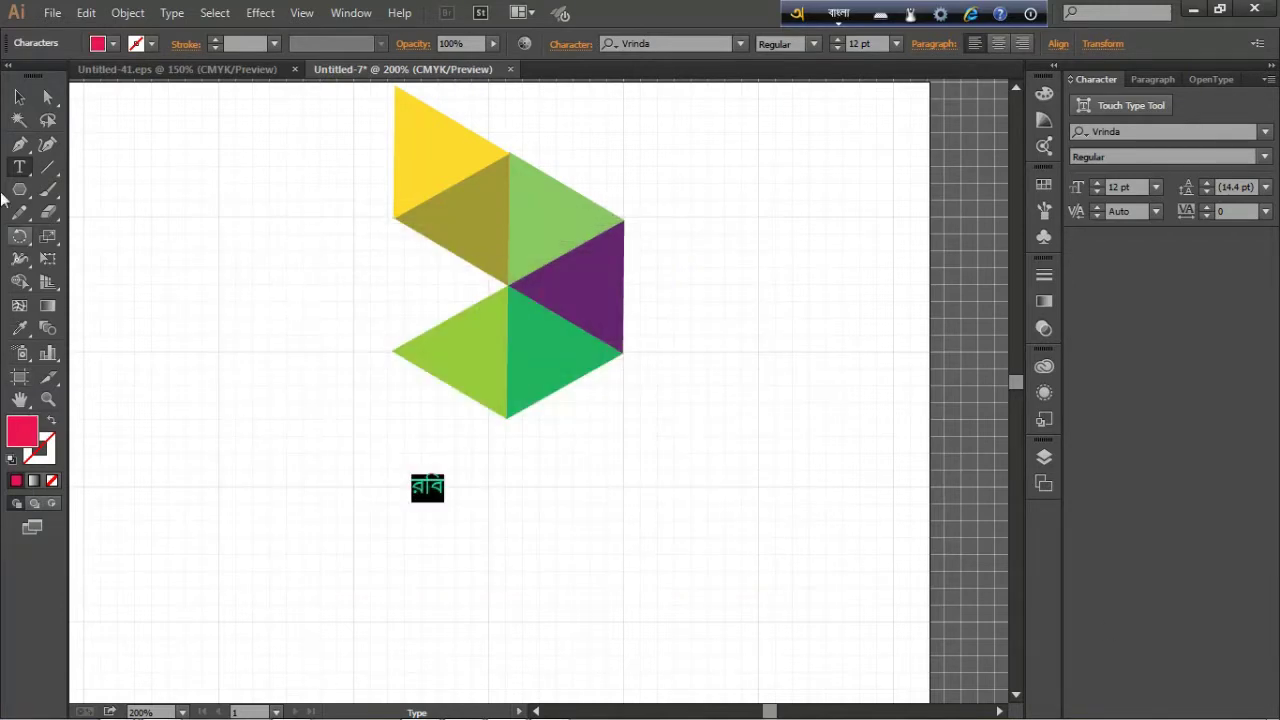
Enlarge the রবি text and move it up beneath the triangle mark.
click(16, 100)
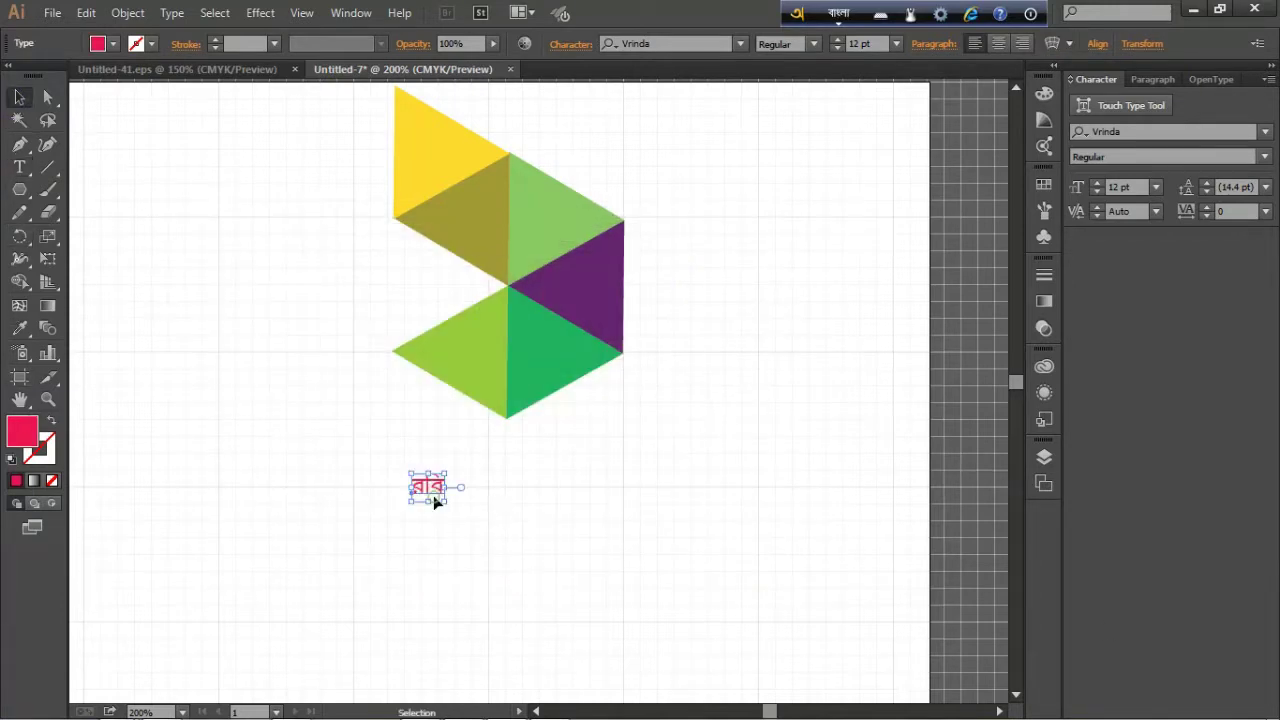
drag(444, 502, 651, 571)
click(698, 390)
drag(537, 537, 505, 506)
click(668, 467)
Marquee-select the mark and the word and group them.
scroll(668, 465, up, 3)
drag(260, 176, 690, 680)
right_click(557, 427)
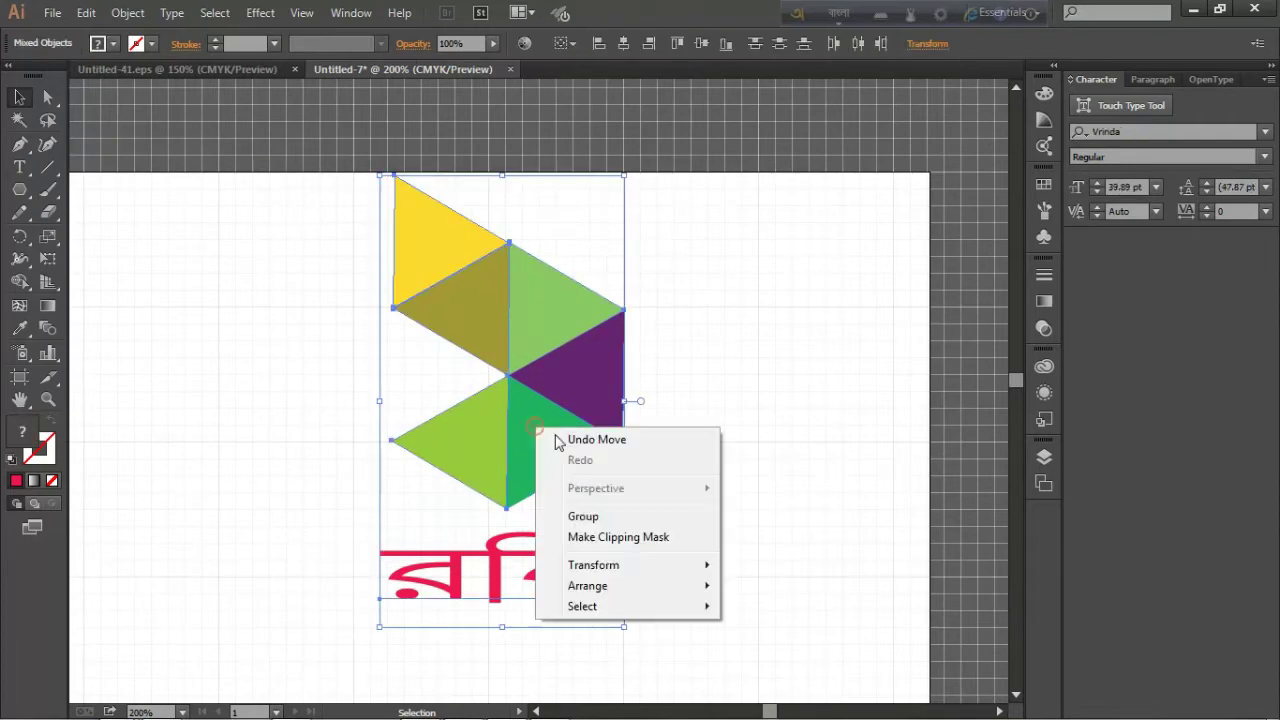
click(607, 515)
Reposition the grouped logo on the artboard and deselect it.
scroll(634, 334, down, 3)
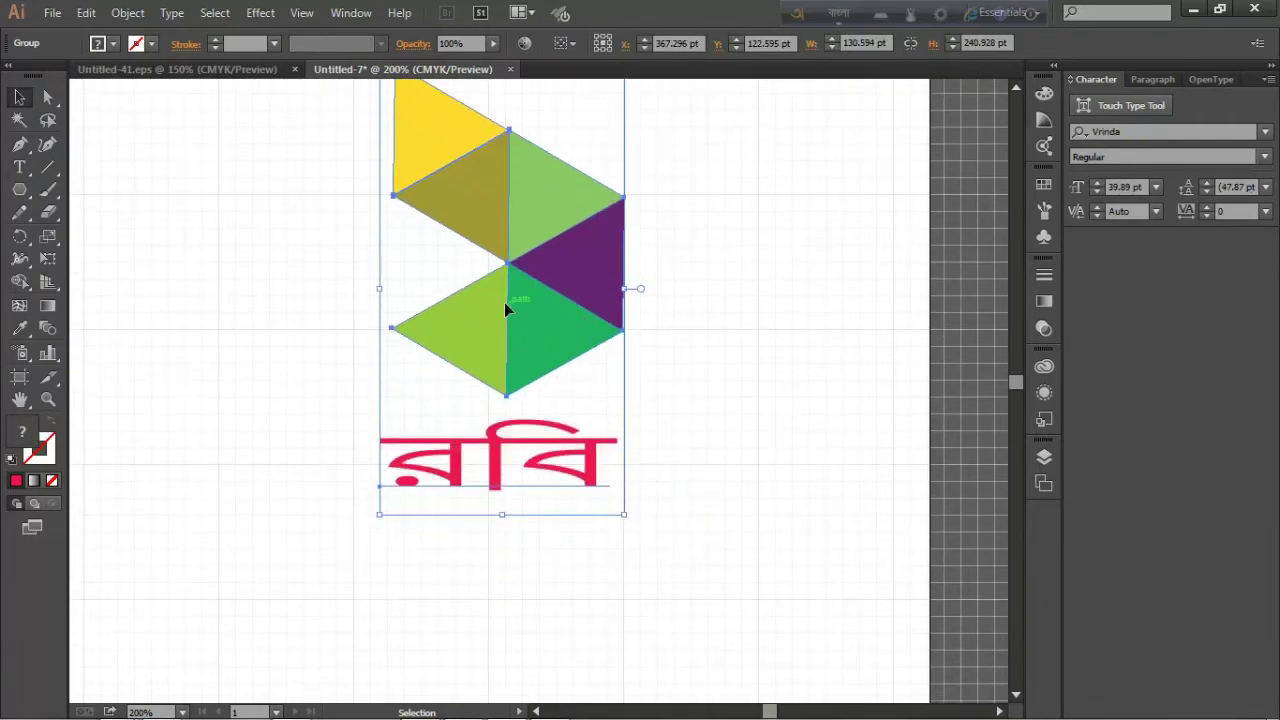
drag(508, 306, 488, 489)
scroll(651, 500, up, 3)
scroll(672, 440, down, 5)
drag(486, 250, 521, 390)
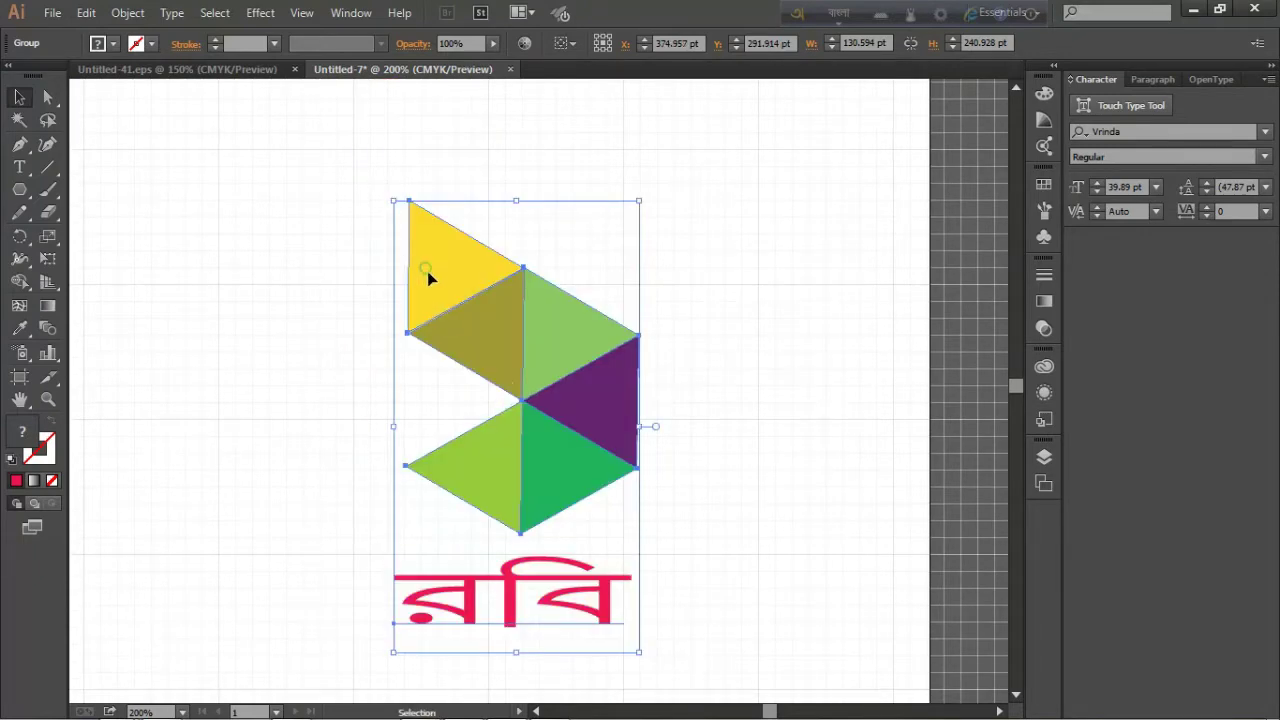
click(726, 273)
click(455, 287)
click(775, 330)
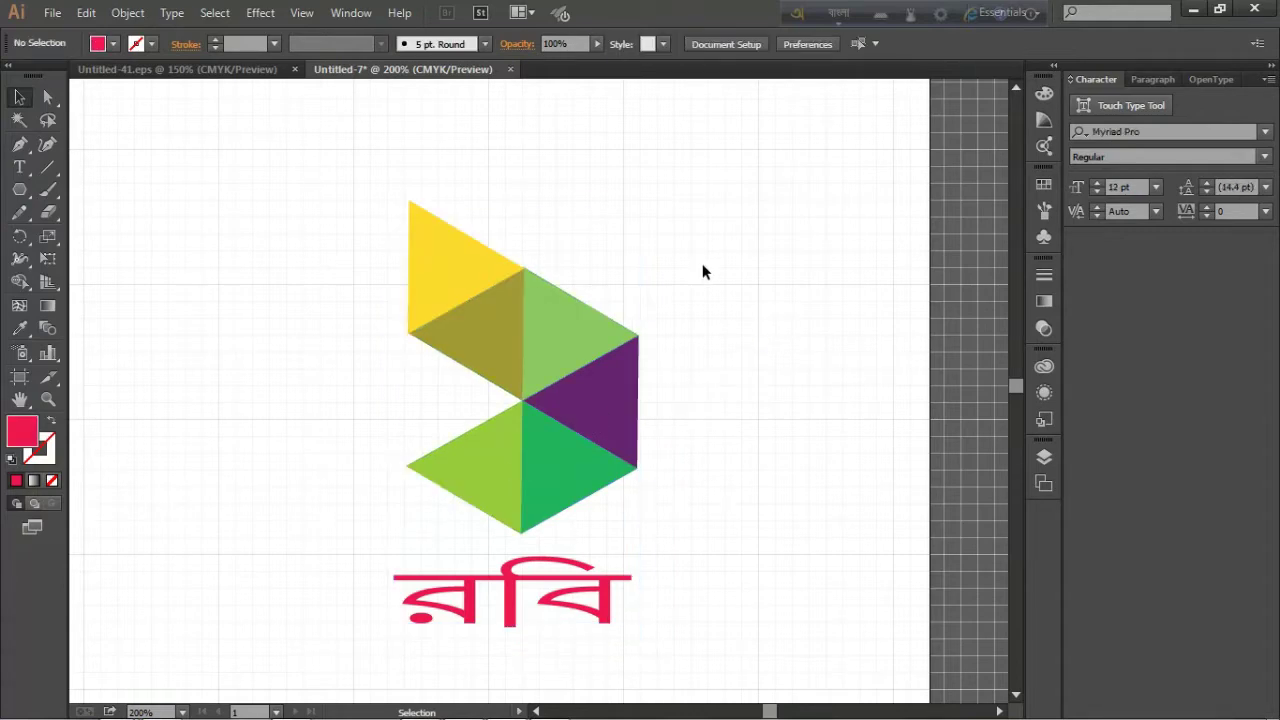
scroll(708, 280, down, 6)
scroll(714, 305, up, 5)
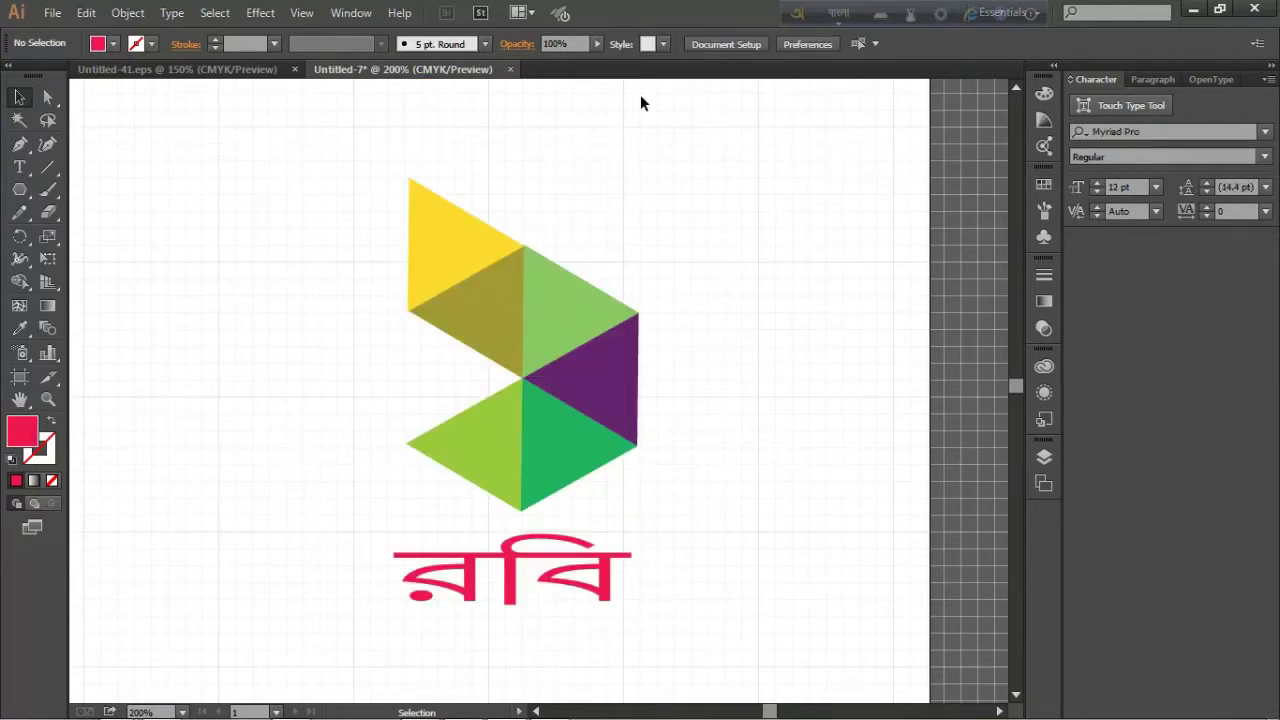
click(210, 71)
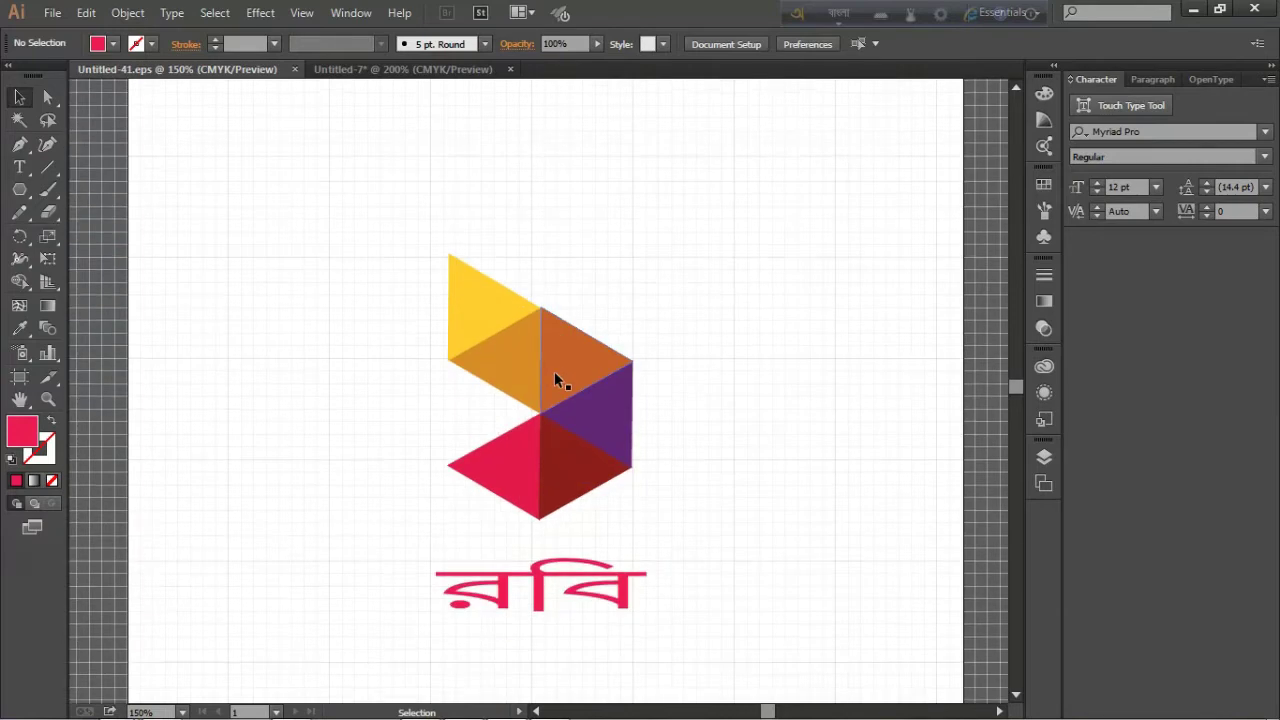
Select the logo group in Untitled-41.eps, restore English input, and zoom in on the logo.
scroll(559, 384, down, 4)
scroll(559, 384, up, 5)
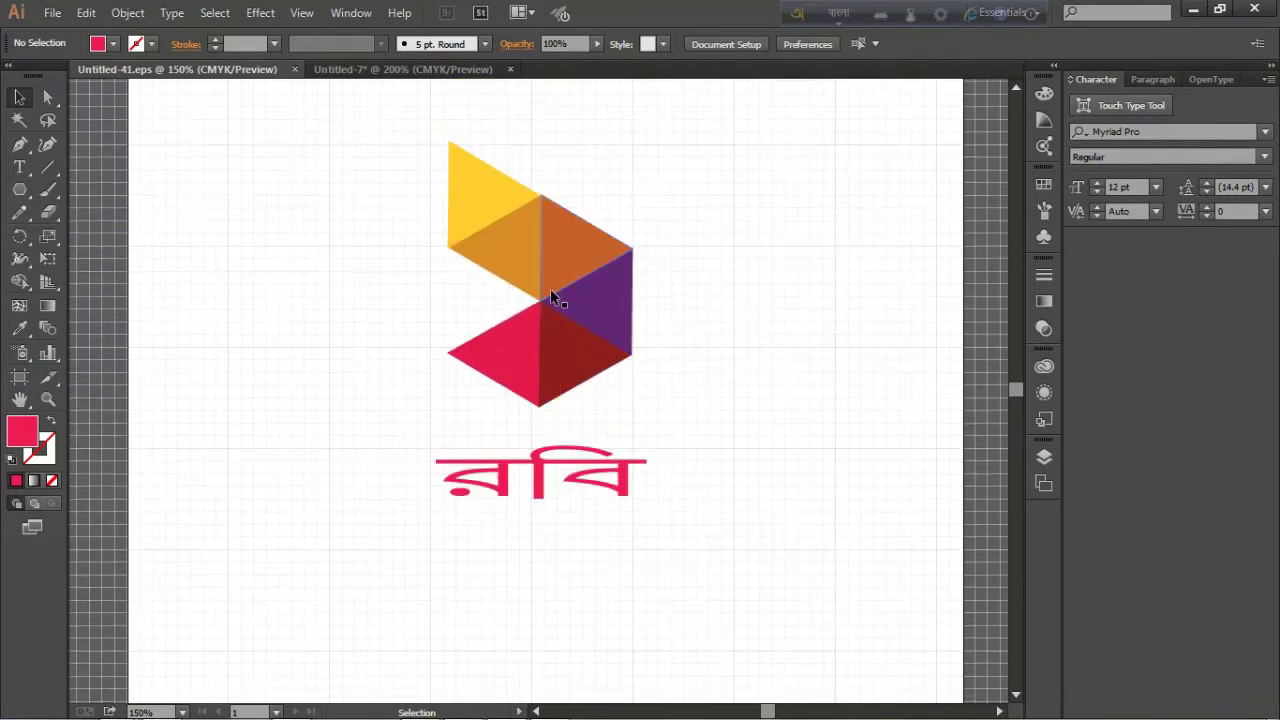
click(481, 210)
scroll(587, 360, up, 3)
scroll(587, 368, down, 3)
text(z)
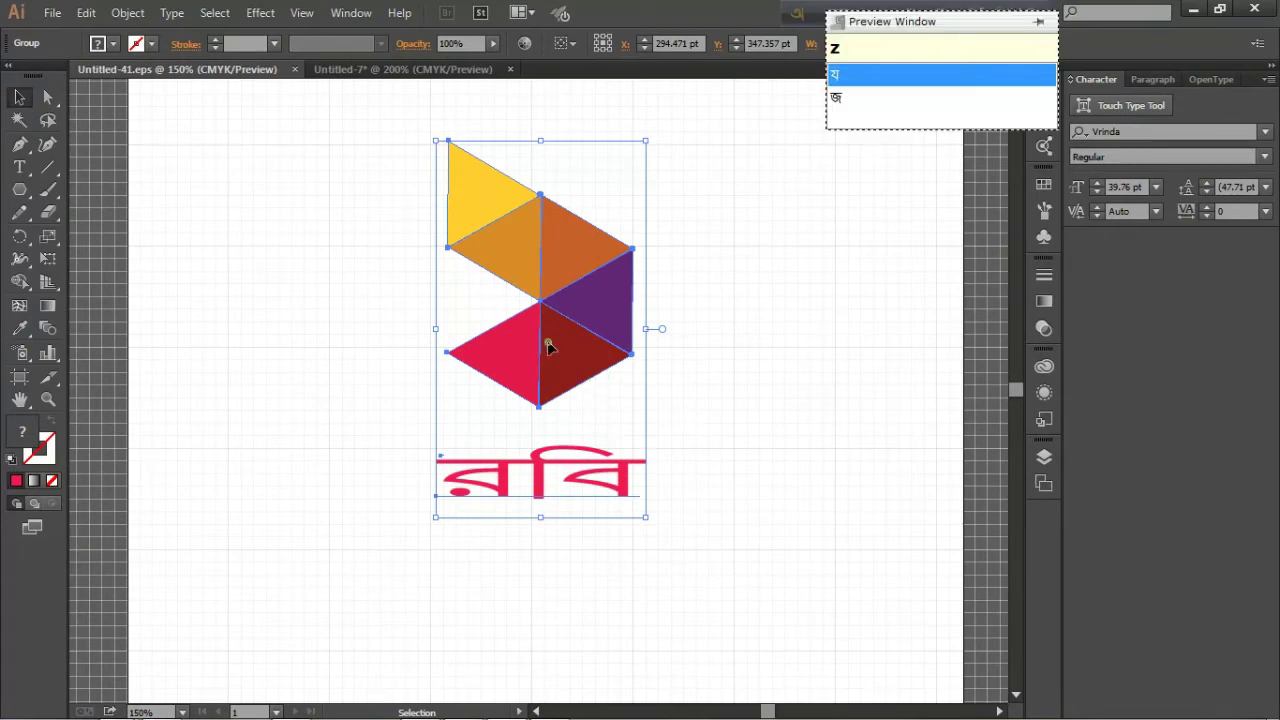
click(823, 10)
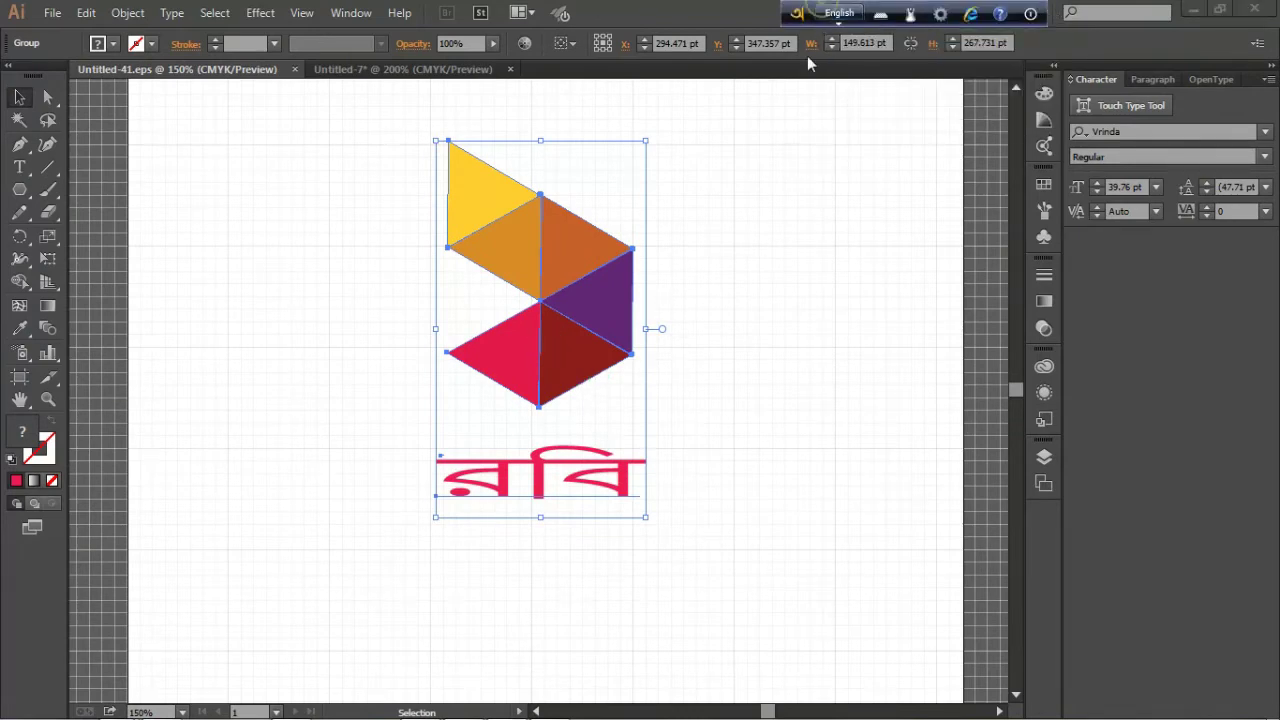
key(z)
click(541, 302)
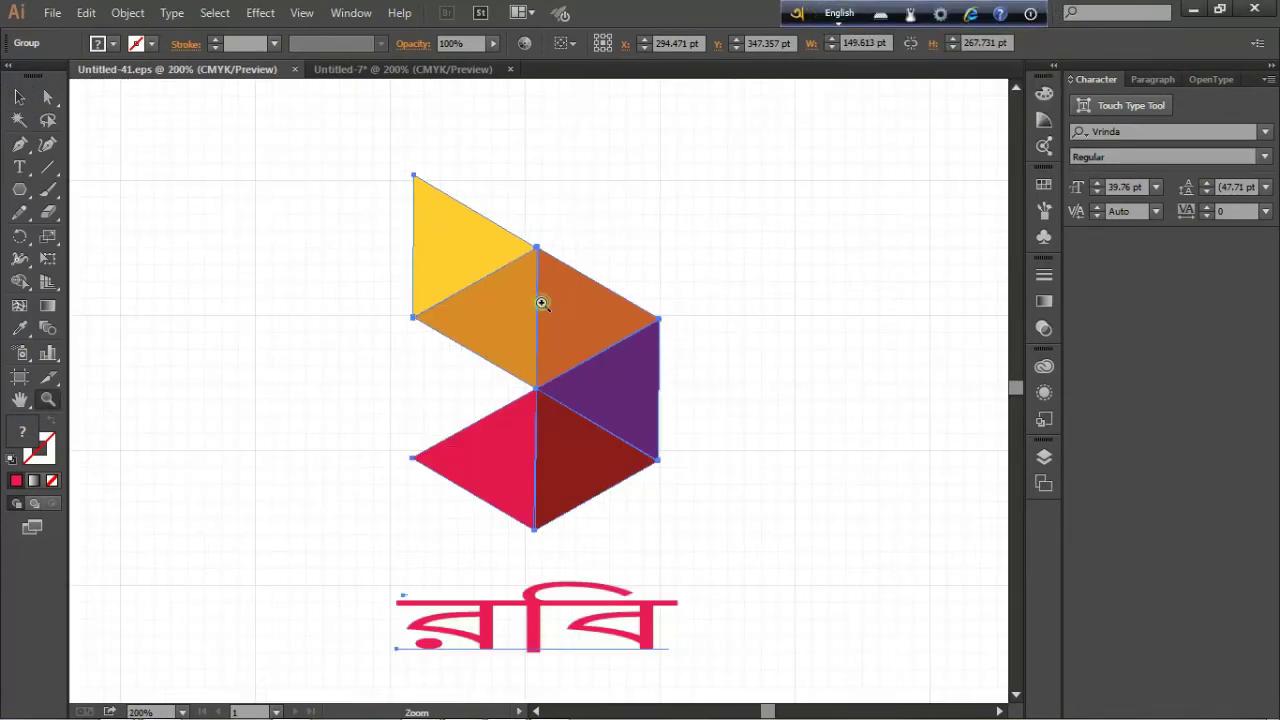
scroll(650, 375, down, 2)
scroll(743, 300, up, 2)
key(v)
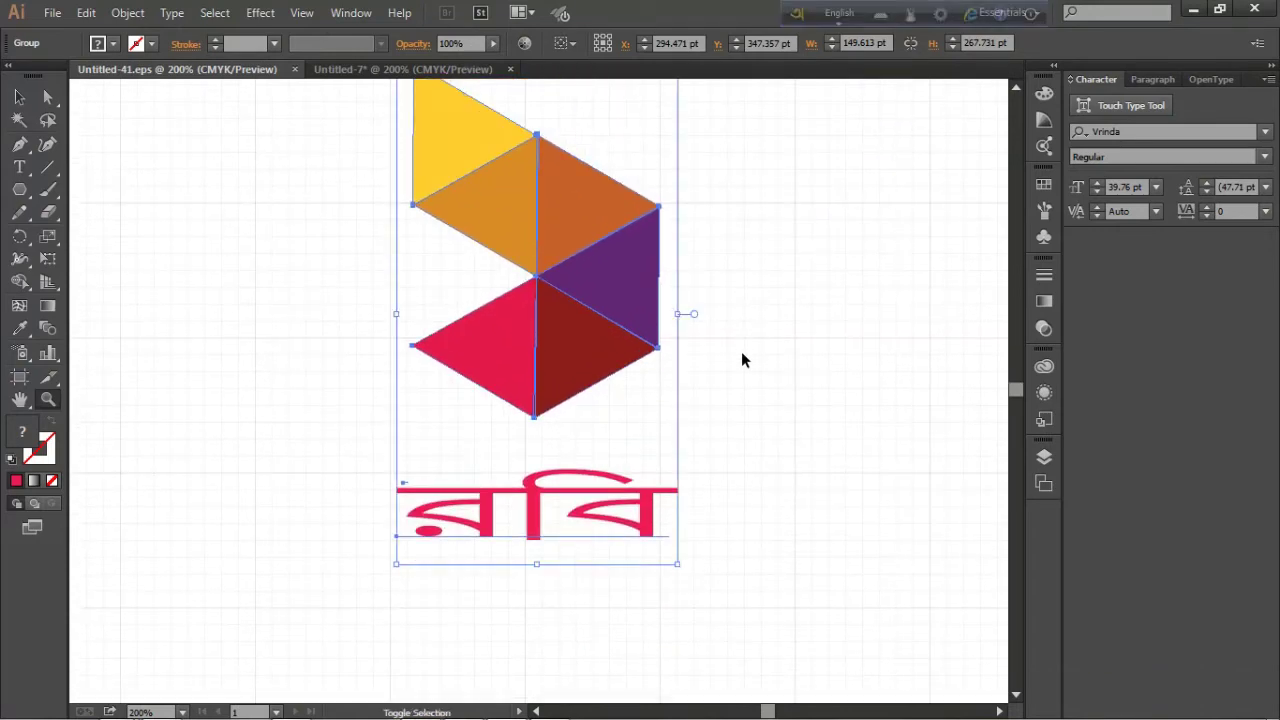